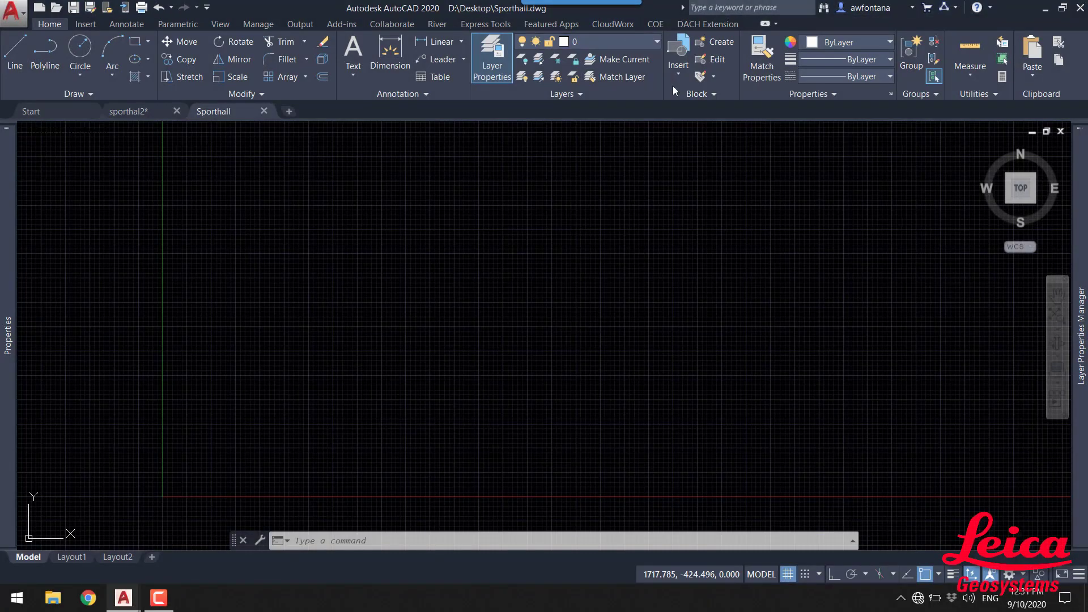
- Open the LGS point cloud project "Sporthal Boutersem 2.lgs" from the Desktop folder, using meters as distance units
click(612, 24)
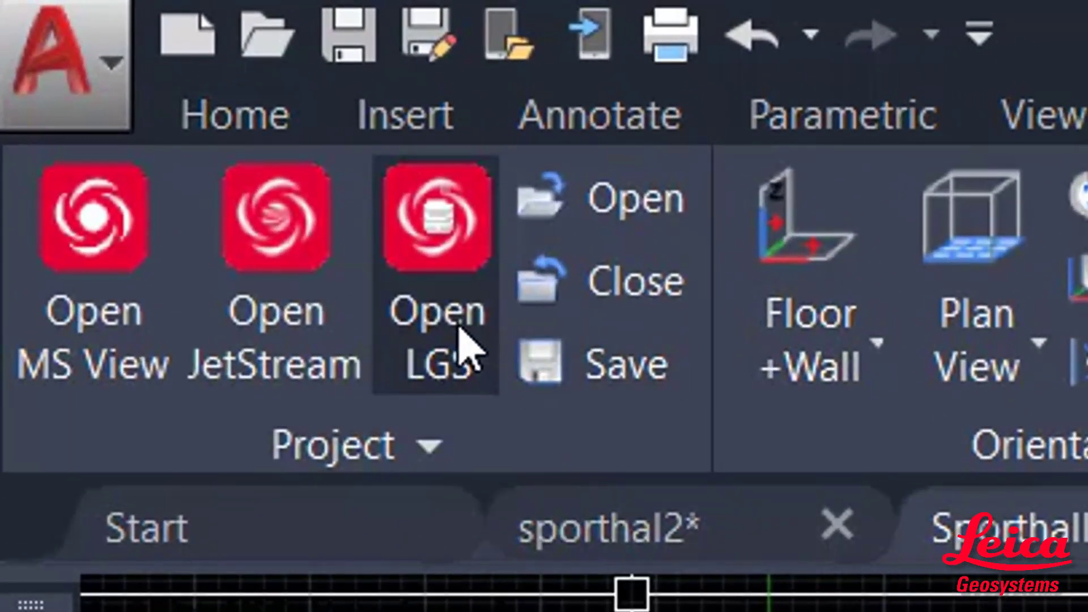
click(463, 346)
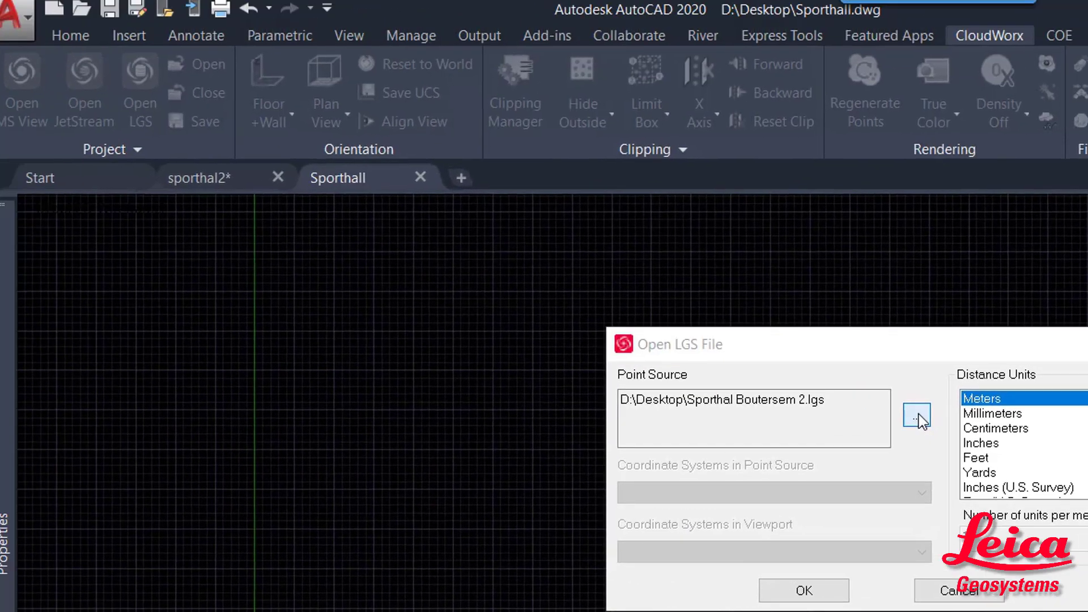
click(589, 244)
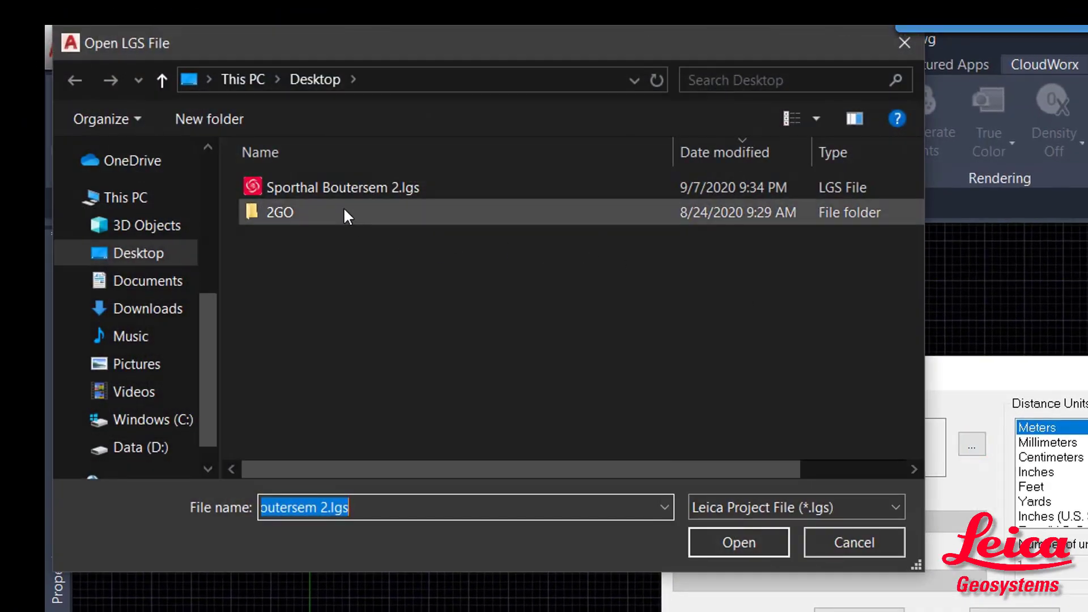
click(328, 186)
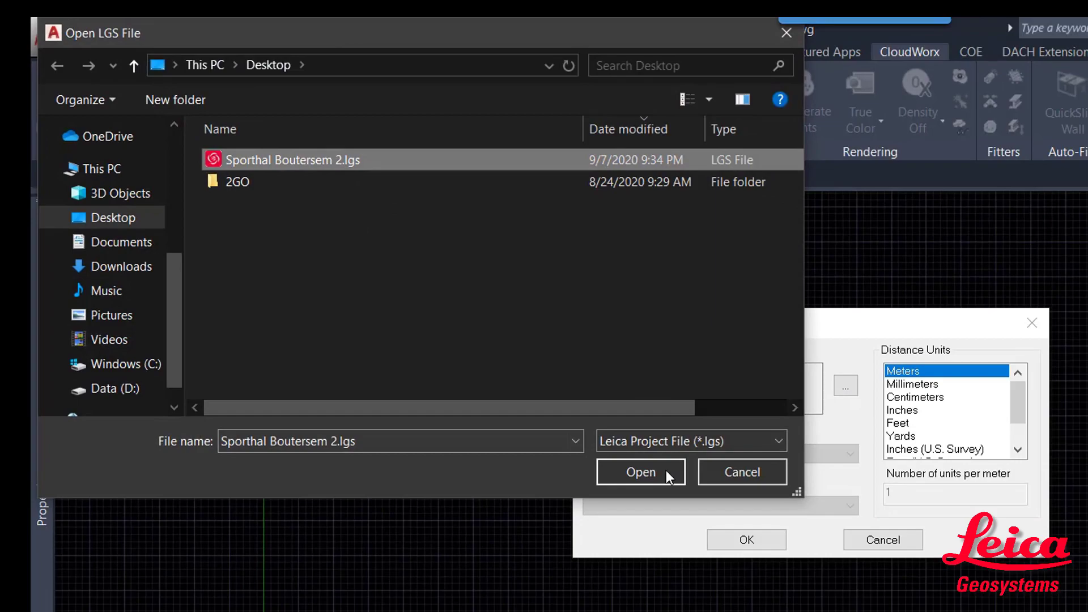
click(665, 470)
click(747, 539)
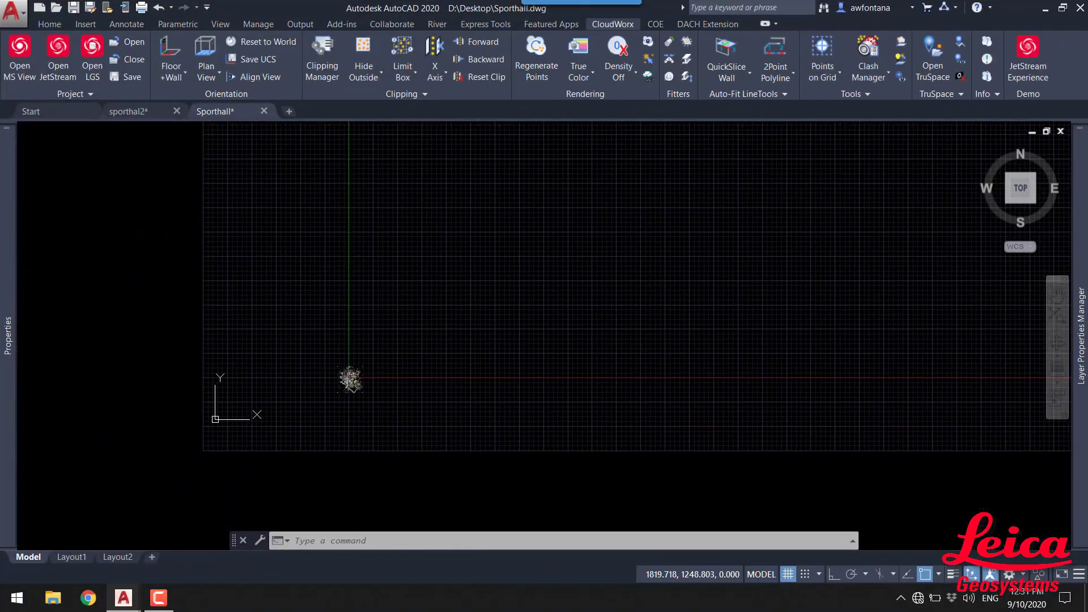
- Examine the sports hall and its surroundings in the point cloud, from above and in an oblique 3D view
scroll(348, 341, up, 8)
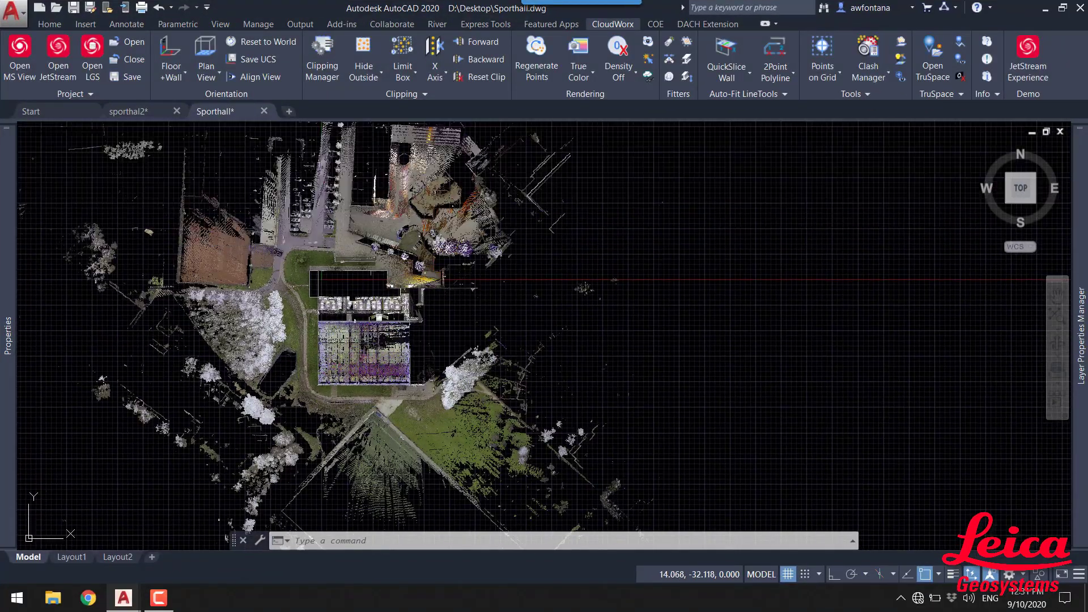
scroll(348, 341, up, 4)
scroll(385, 363, down, 2)
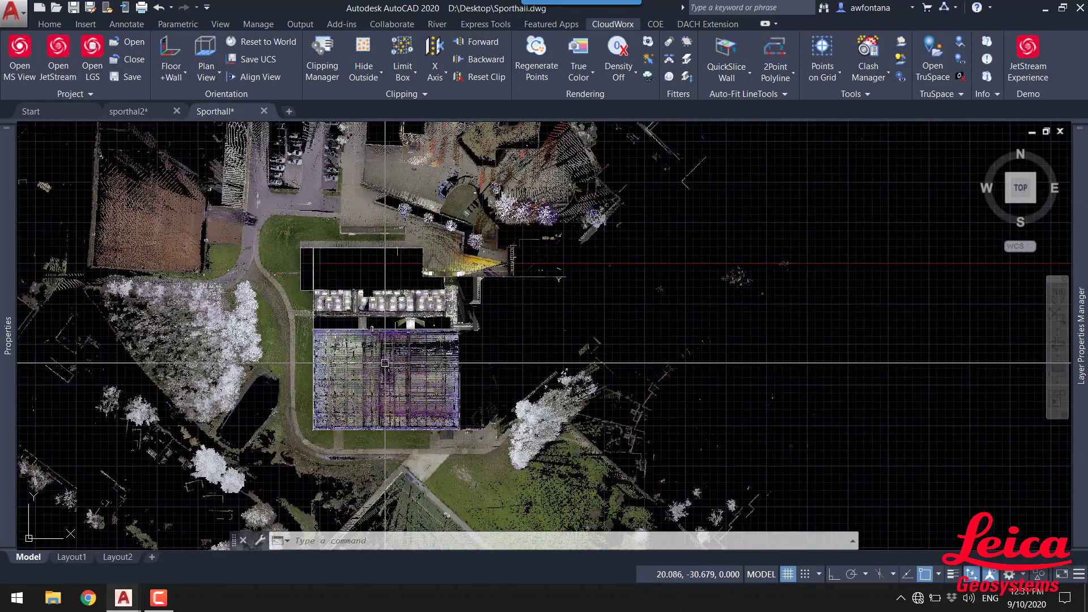
shift+middle_drag(370, 320, 364, 257)
scroll(537, 426, up, 5)
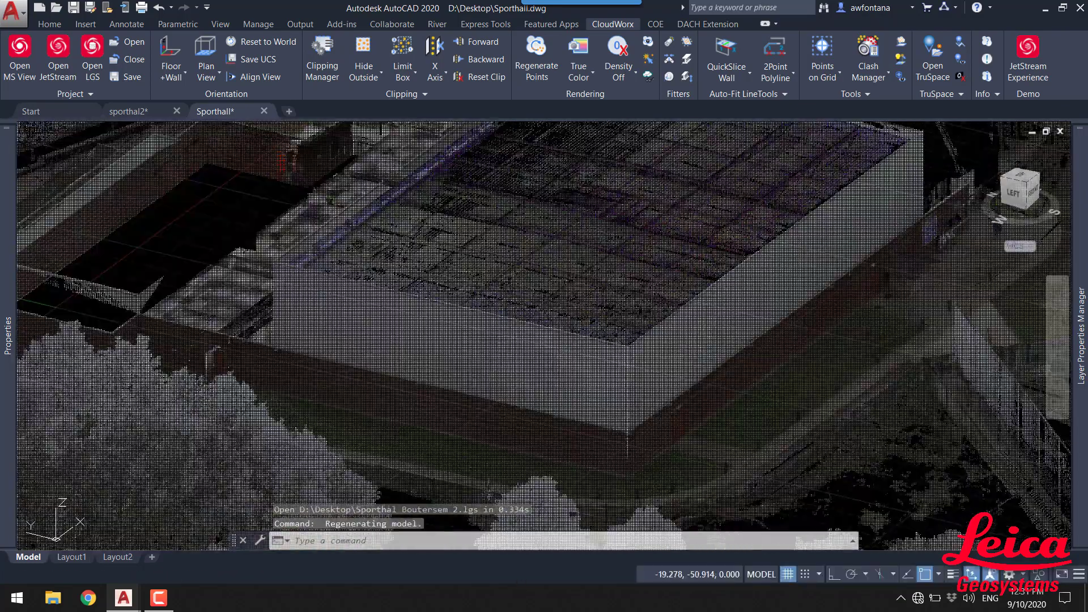
scroll(603, 308, down, 5)
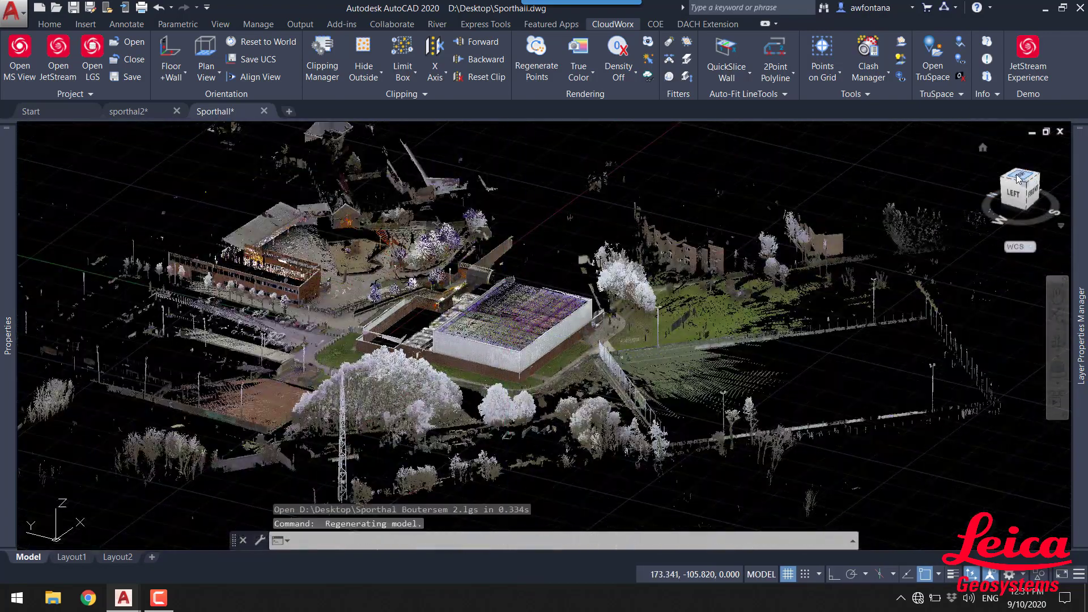
- In a top view rotated with south up, crop the point cloud with Hide Outside to a rectangle around the sports hall building
click(1018, 176)
mouse_move(1063, 170)
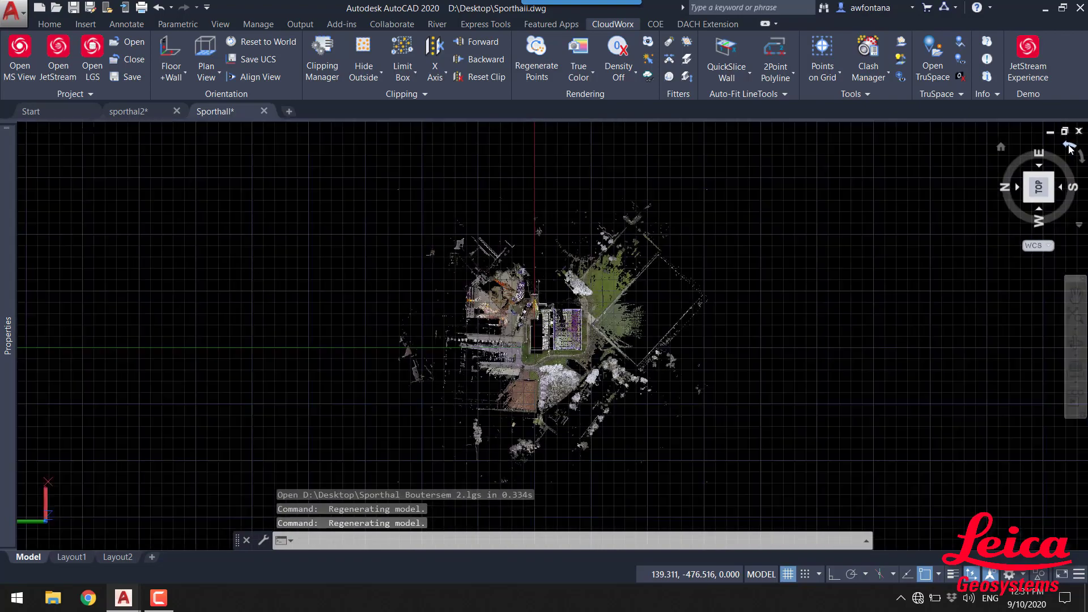
click(1069, 149)
scroll(571, 303, up, 8)
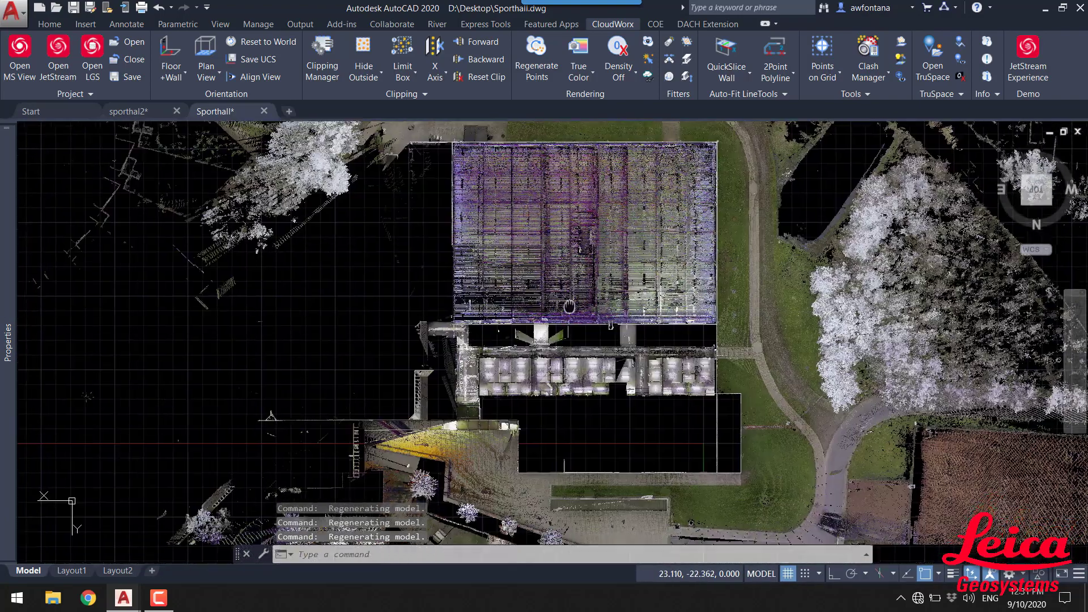
middle_drag(571, 303, 577, 315)
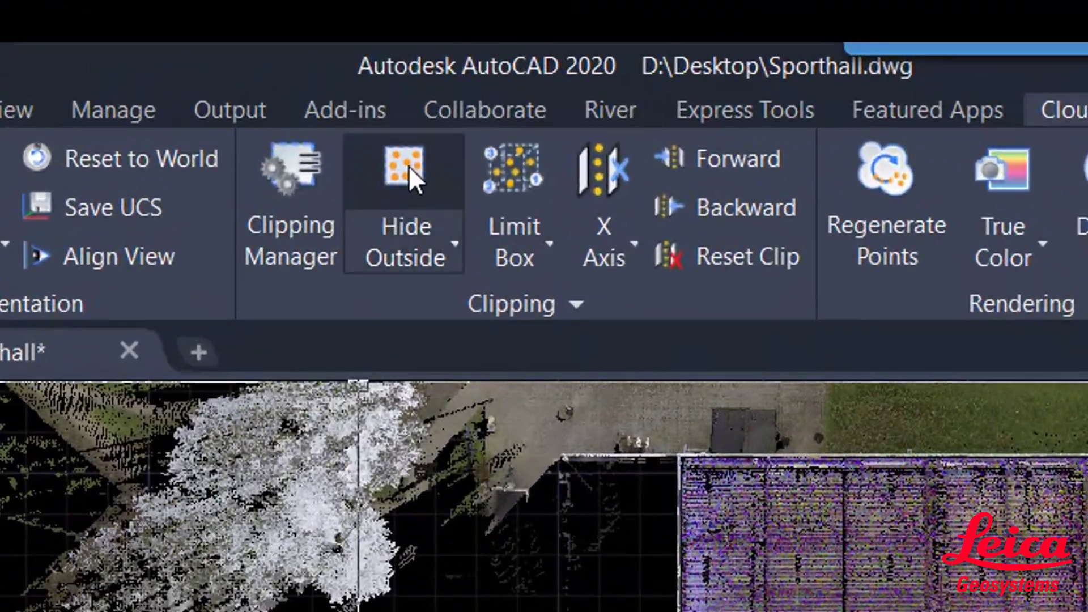
click(425, 178)
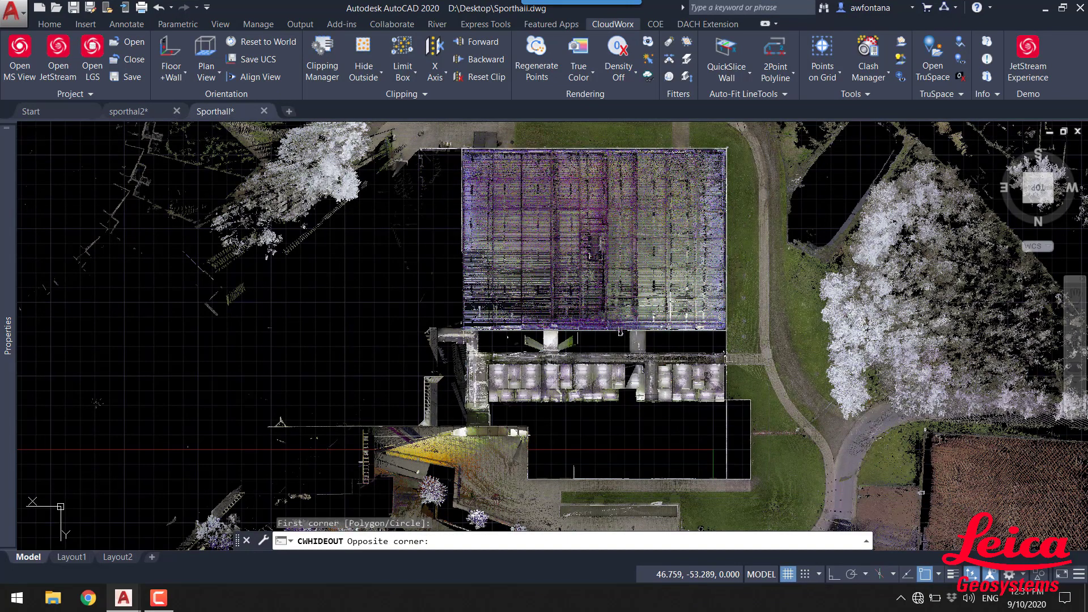
click(435, 135)
scroll(494, 279, down, 2)
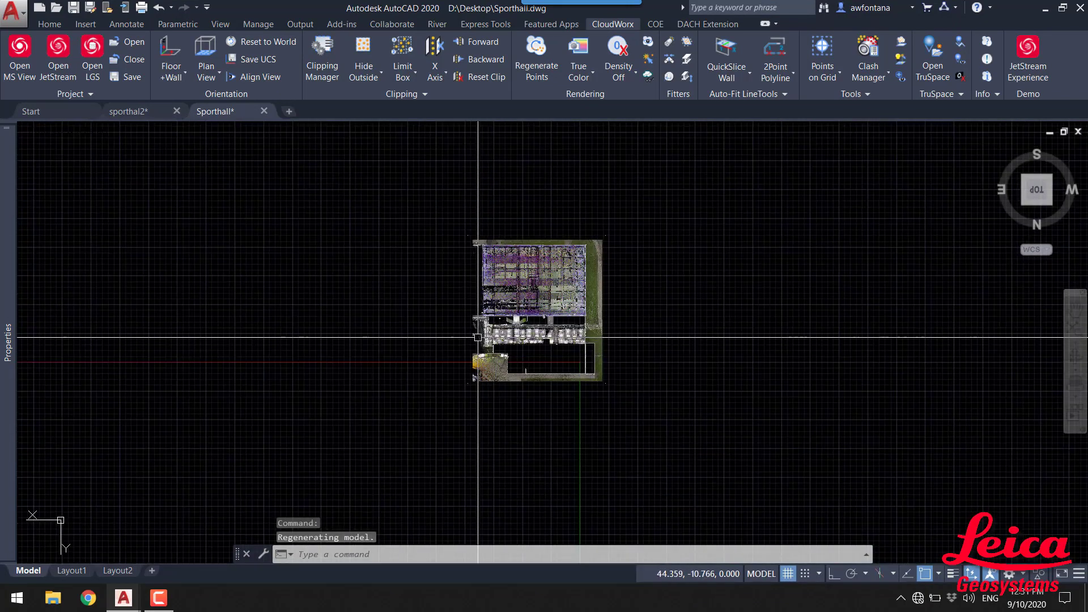
- Create a horizontal QuickSlice of the building from a single picked wall point
shift+middle_drag(483, 335, 584, 213)
scroll(506, 332, up, 8)
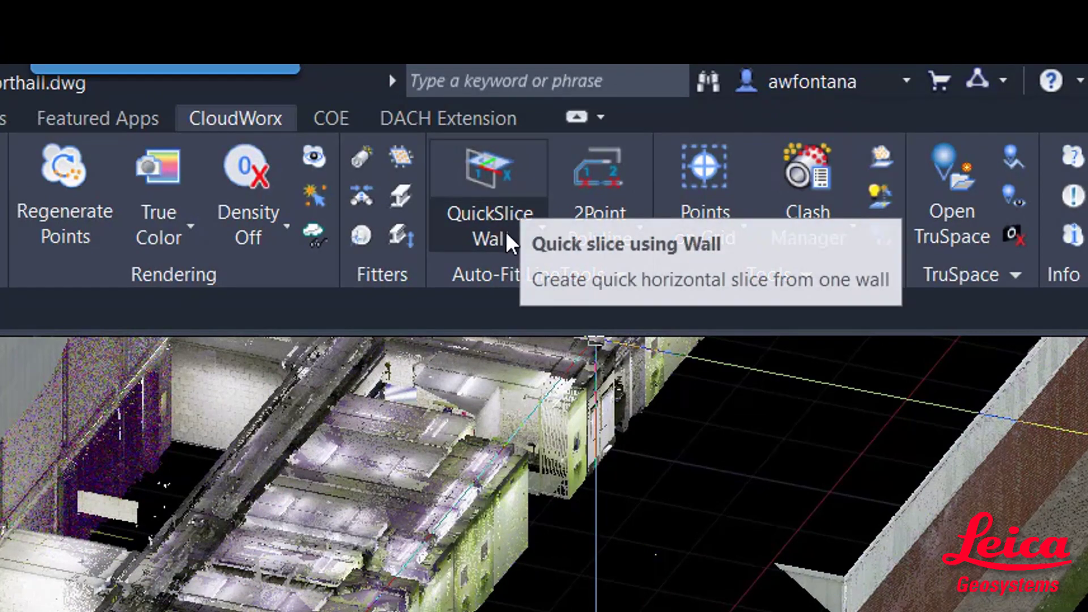
click(529, 236)
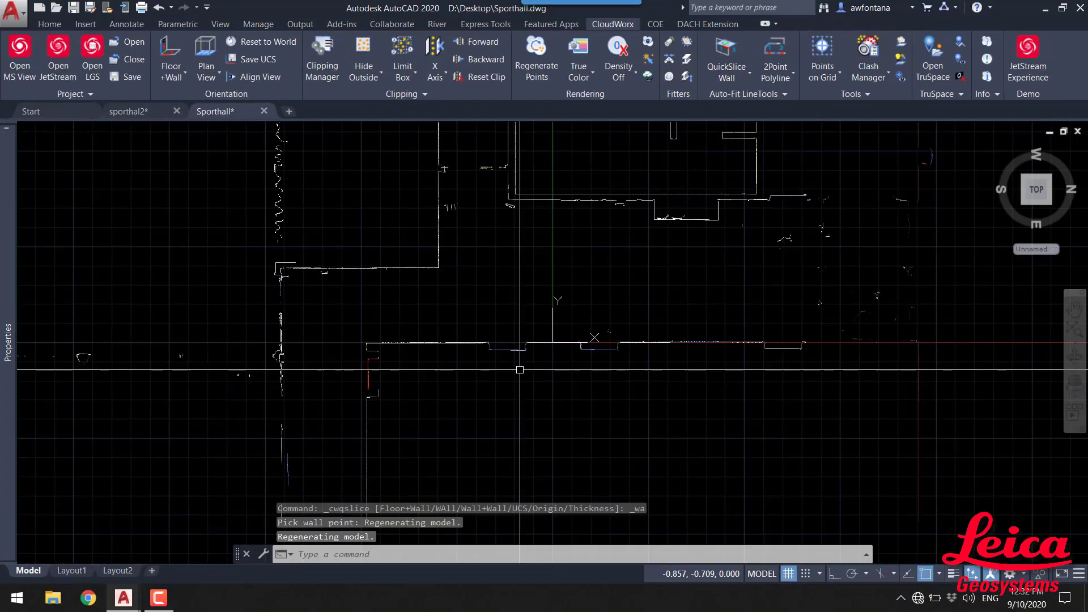
scroll(514, 345, down, 1)
scroll(514, 358, down, 2)
middle_drag(528, 321, 527, 399)
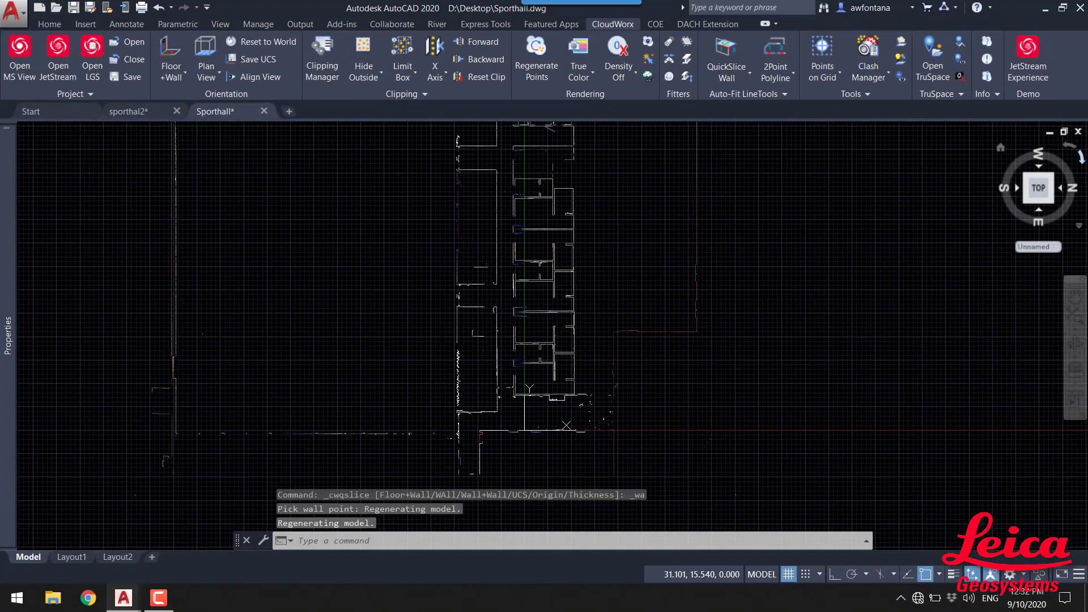
- Rotate the sliced floor plan so south is up and colour the points by Intensity
click(1080, 154)
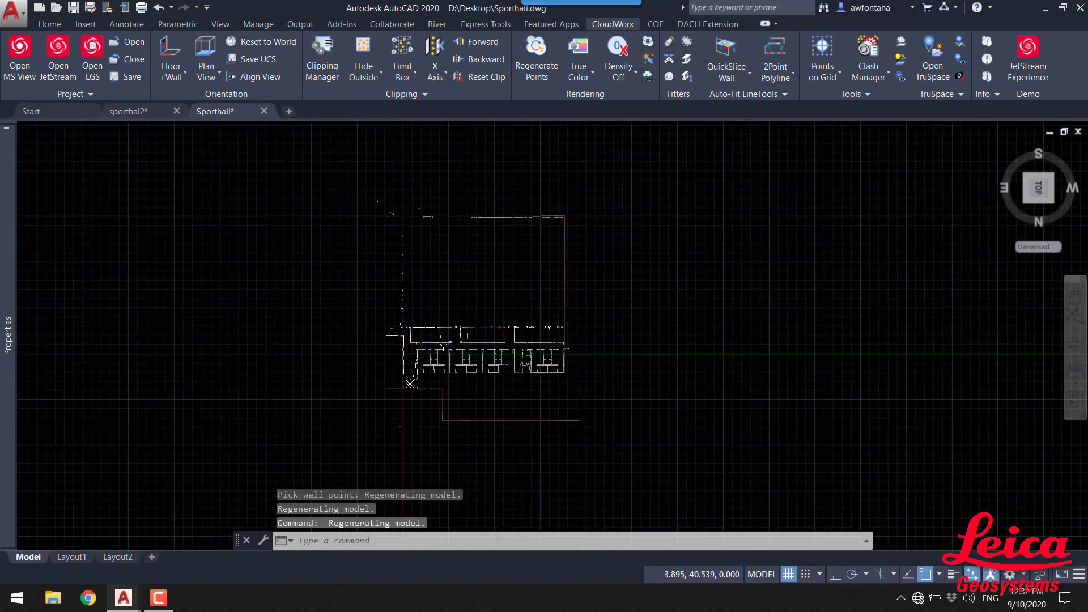
middle_drag(378, 333, 482, 323)
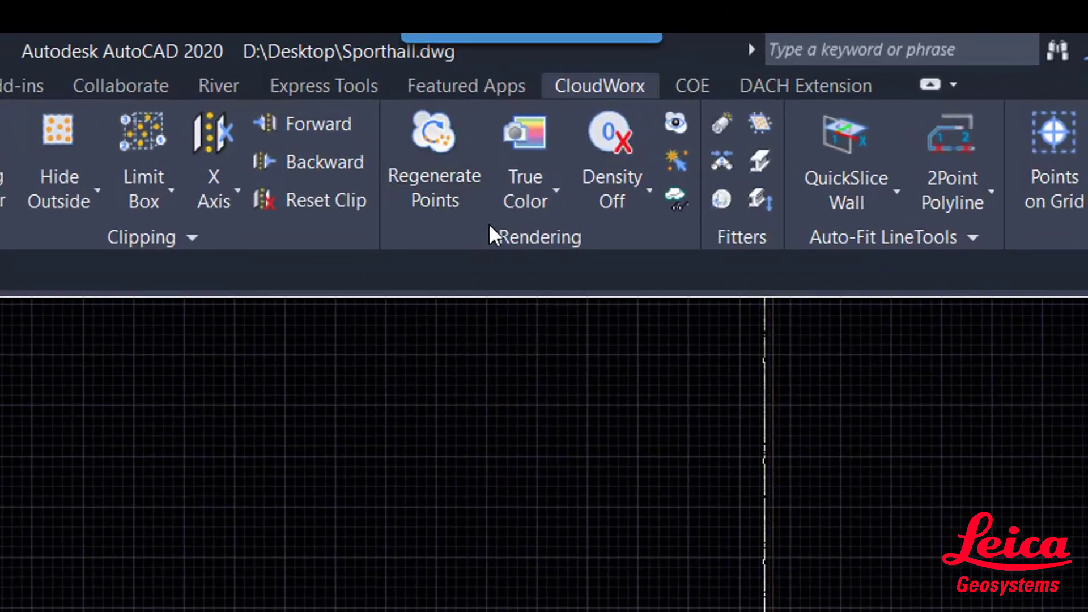
click(579, 77)
click(570, 375)
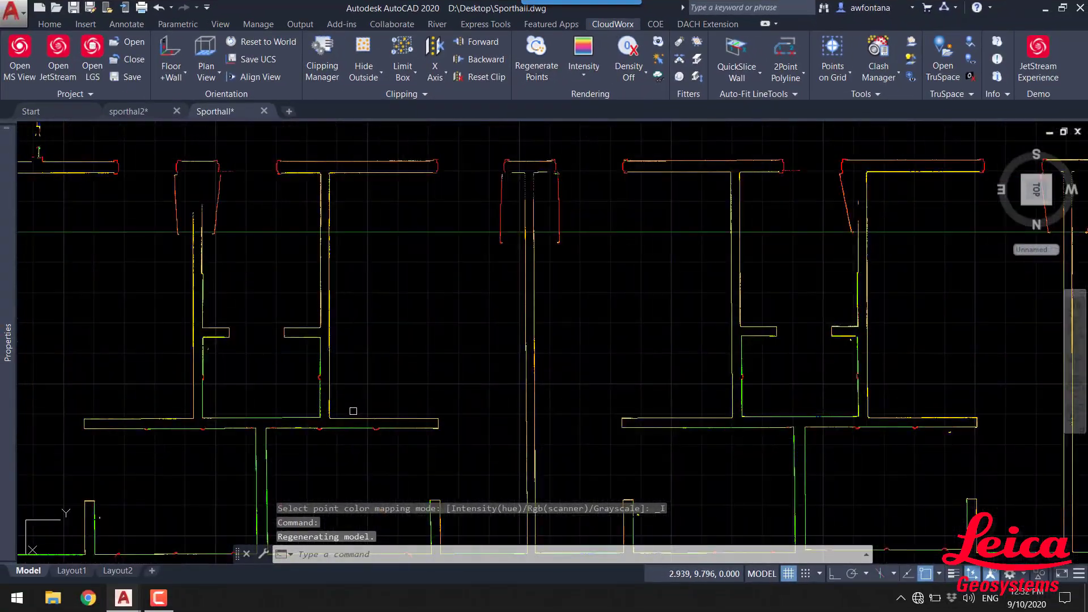
- Begin a 2Point auto-fit polyline in the outermost room, fitting the first segment to its short lower wall beside the partition stub
middle_drag(352, 411, 671, 378)
middle_drag(472, 388, 492, 320)
scroll(369, 436, down, 3)
middle_drag(389, 349, 376, 246)
scroll(362, 448, up, 2)
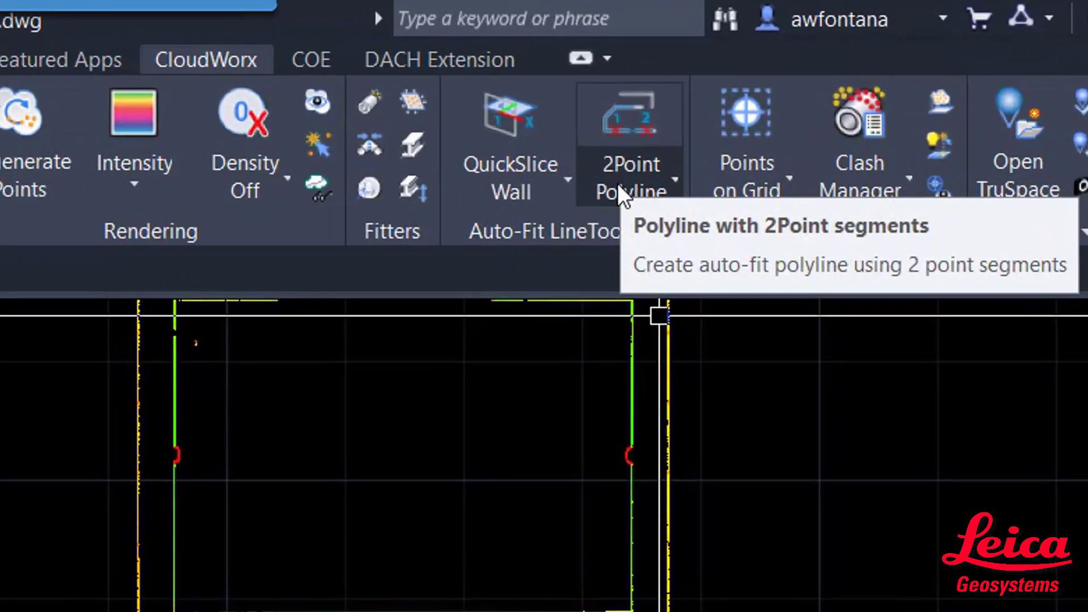
click(620, 180)
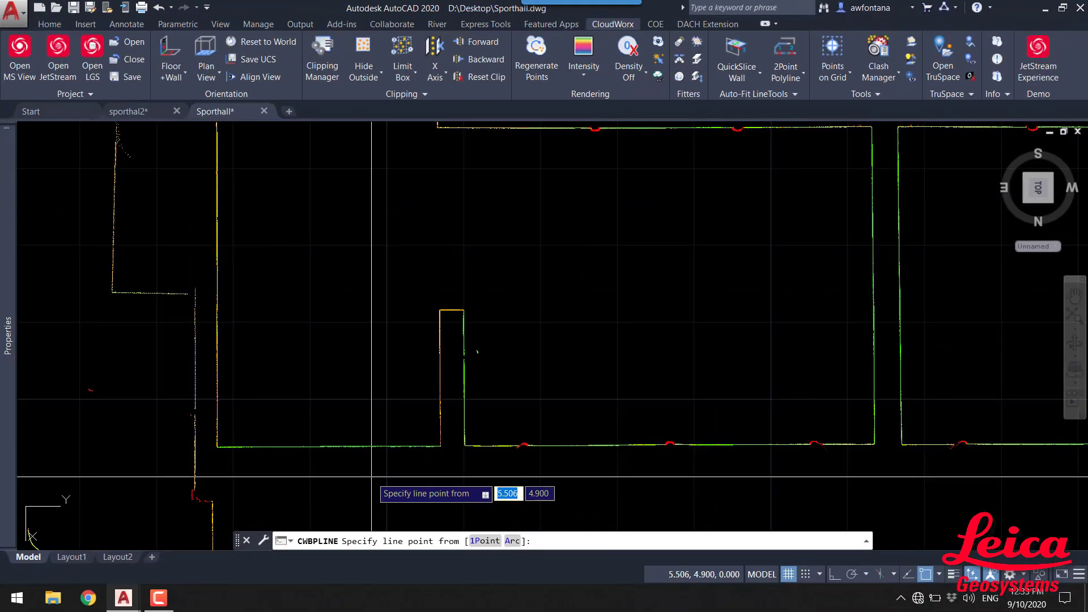
middle_drag(371, 476, 400, 473)
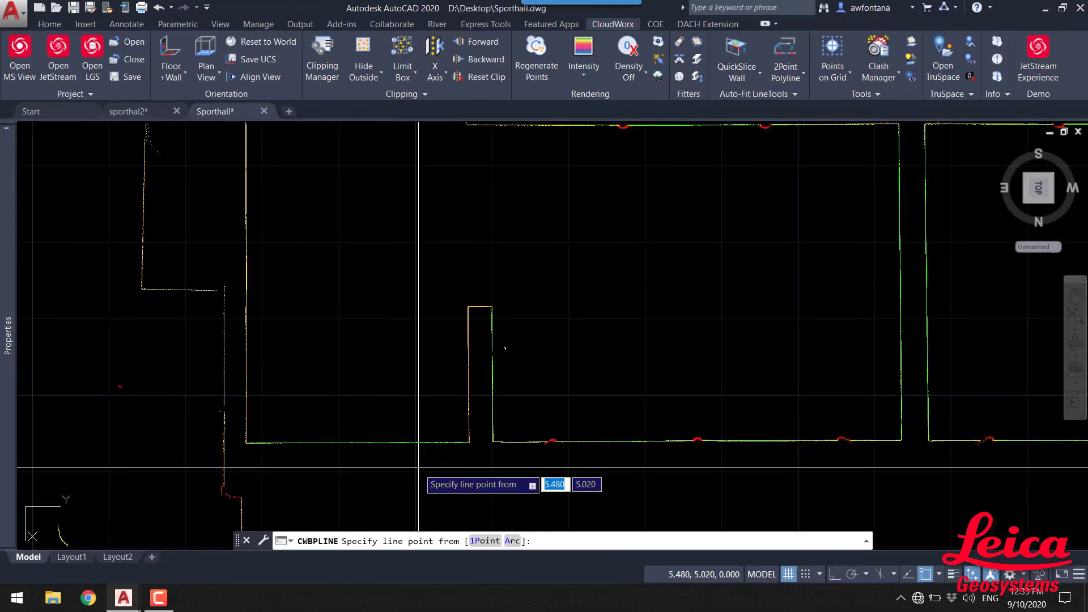
click(282, 441)
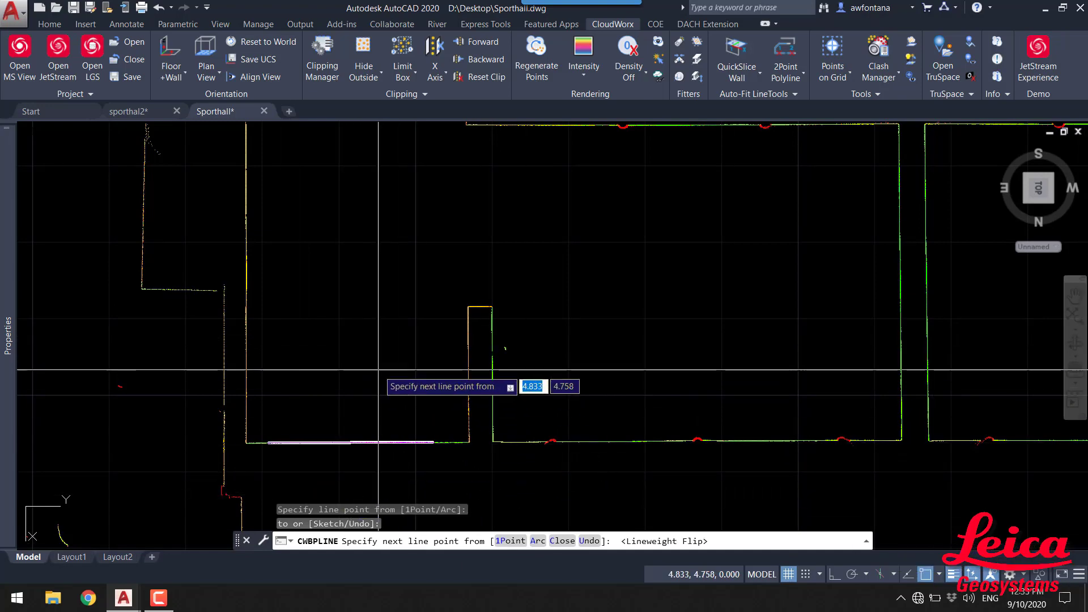
- Fit the second polyline segment to the room's long left wall, so it meets the first segment at the corner
middle_drag(383, 475, 419, 501)
scroll(355, 424, down, 3)
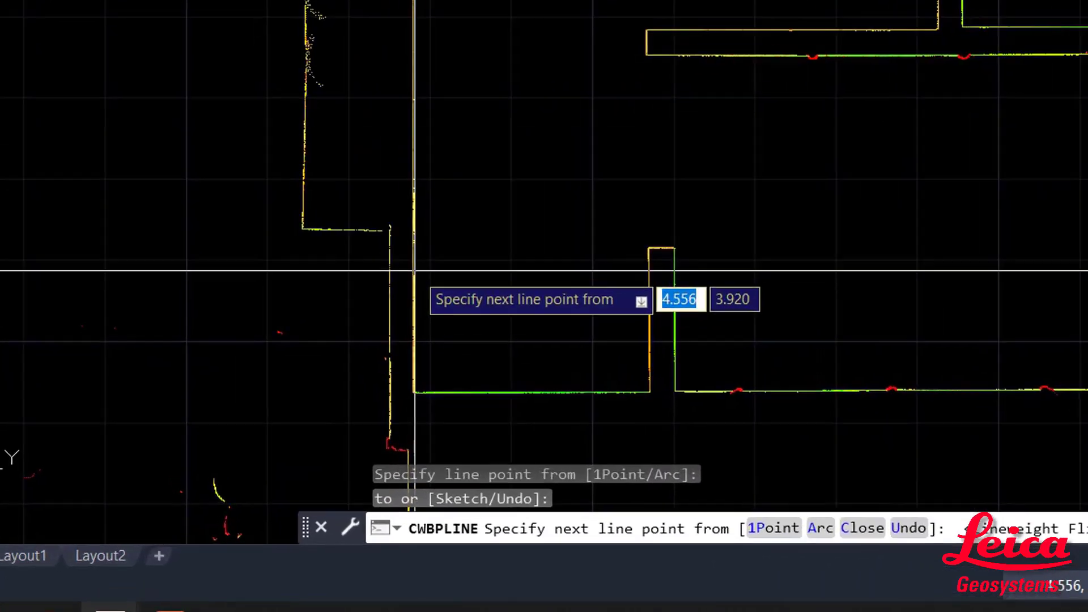
click(414, 271)
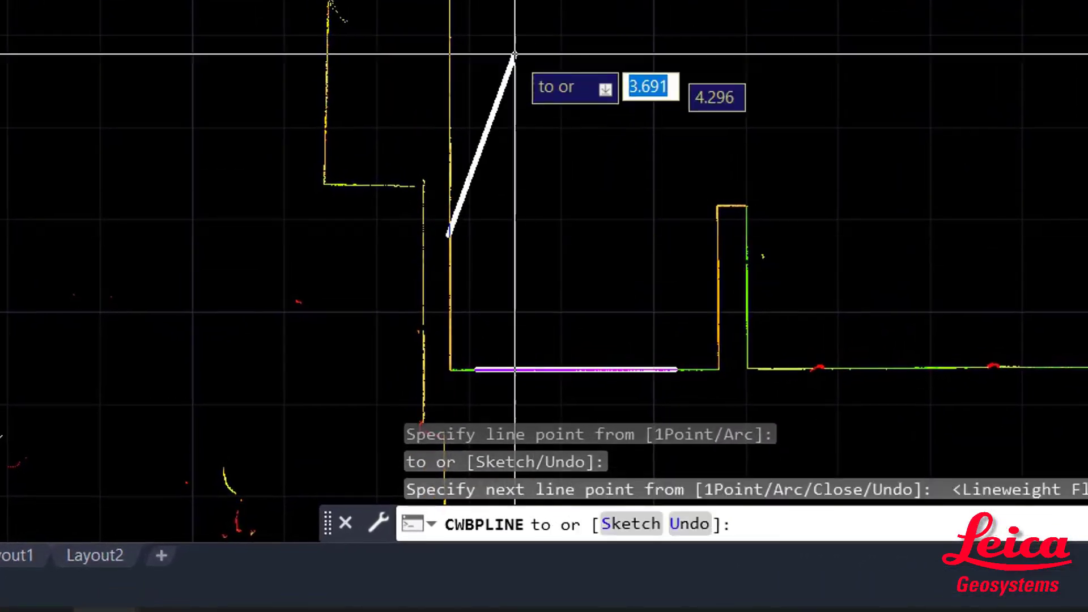
click(448, 3)
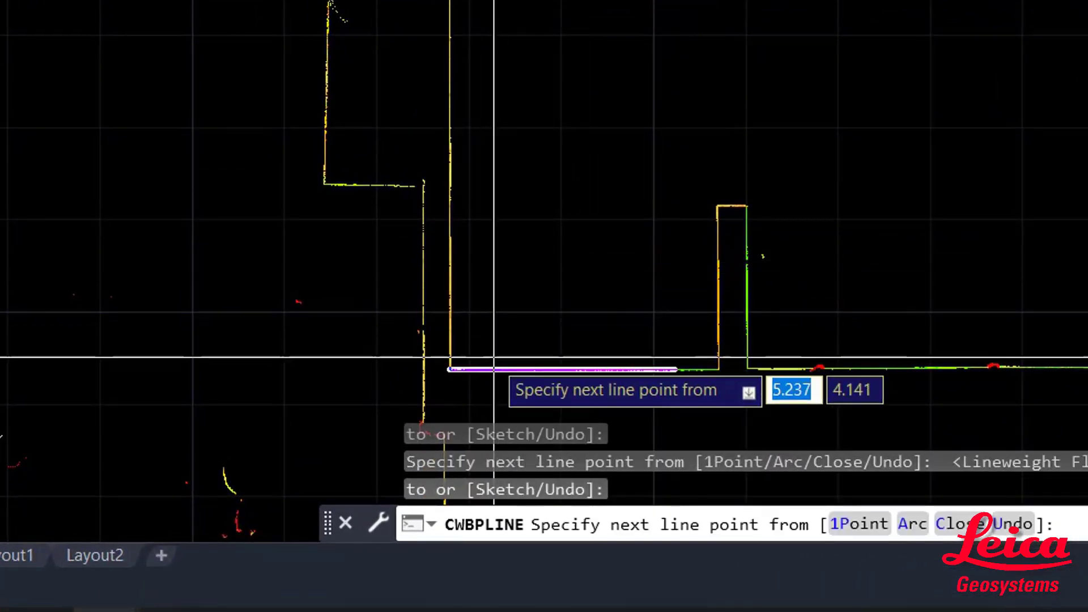
- Fit the third polyline segment to the inner face of the room's upper wall, joined to the left wall segment
middle_drag(555, 109, 577, 365)
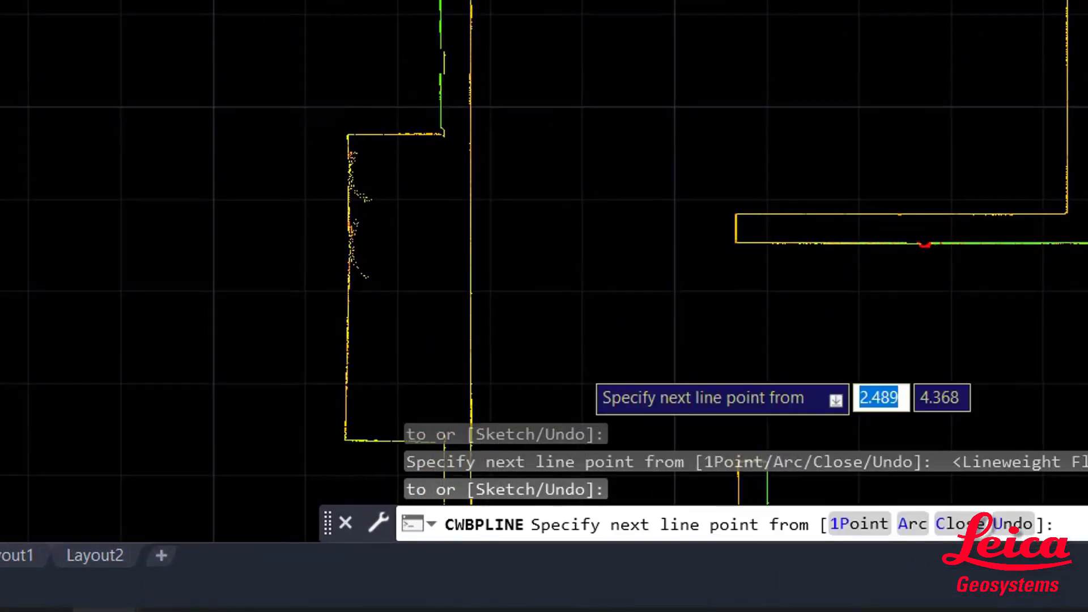
scroll(593, 70, down, 2)
middle_drag(601, 11, 493, 249)
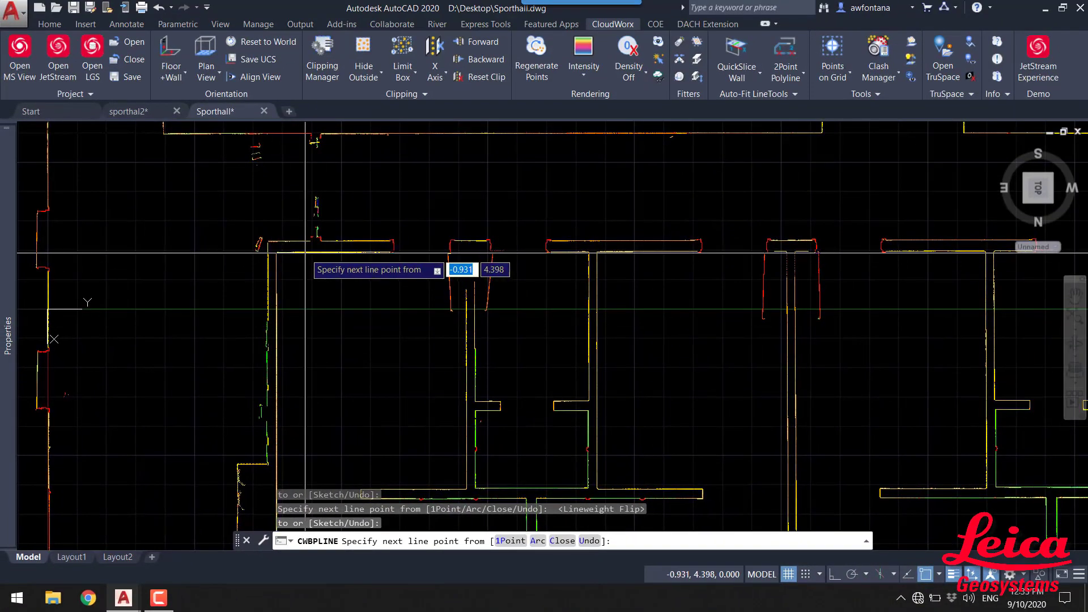
click(350, 280)
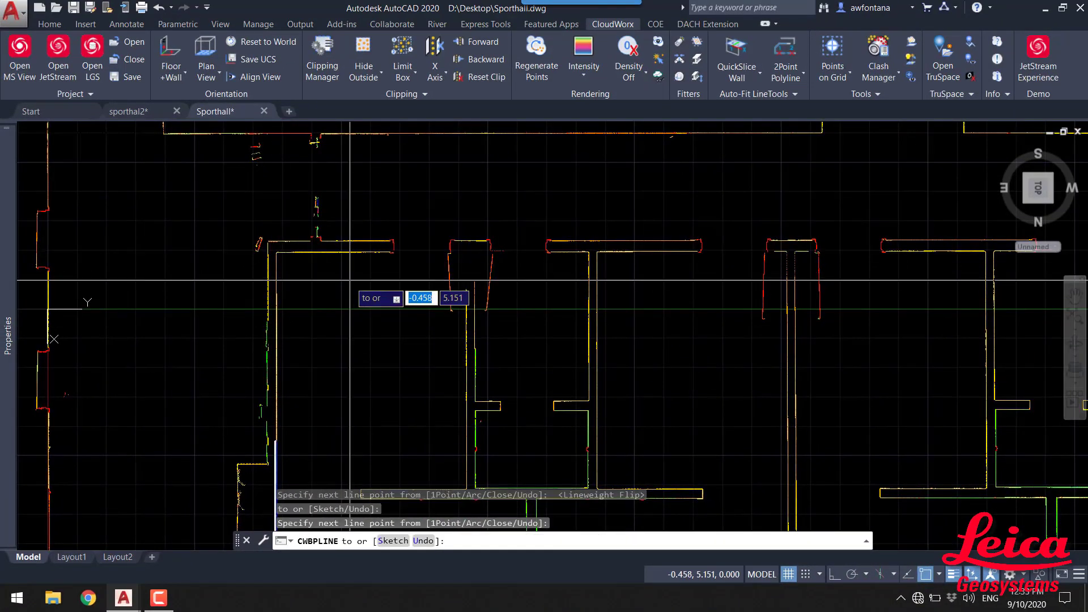
click(368, 256)
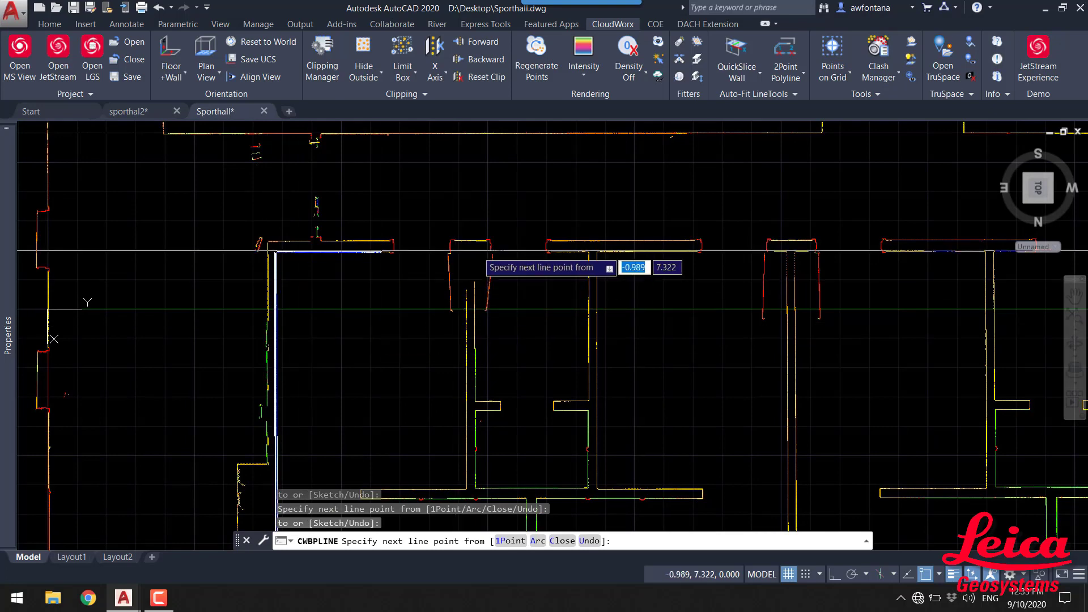
- Fit the fourth polyline segment to the room's right wall below the open door, joined to the upper wall segment
scroll(476, 252, up, 3)
middle_drag(460, 258, 491, 216)
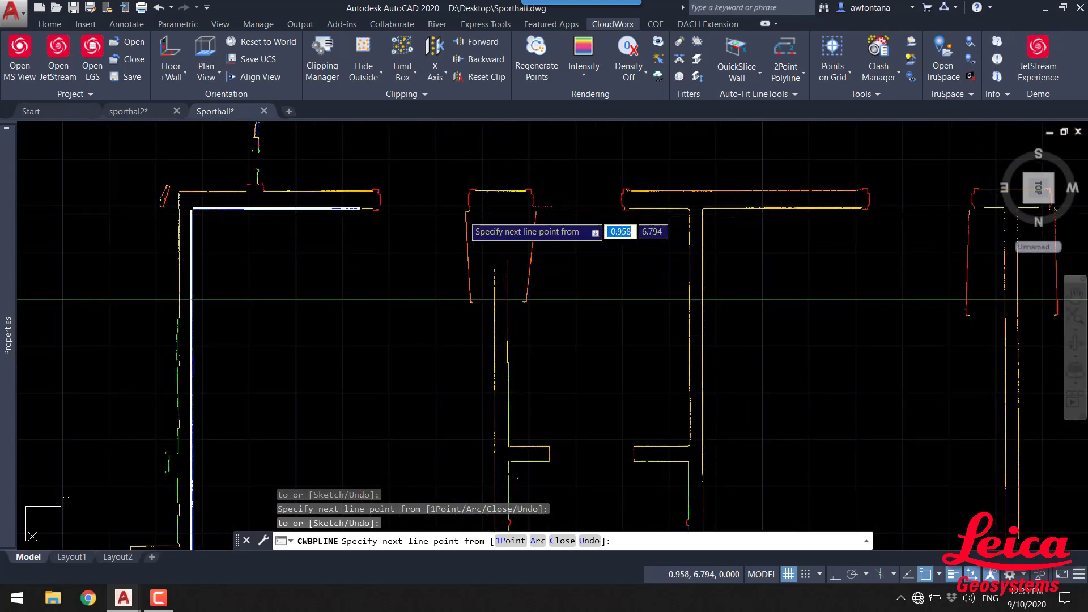
mouse_move(501, 360)
middle_down()
mouse_move(507, 328)
mouse_move(495, 316)
middle_up()
mouse_move(433, 339)
middle_down()
mouse_move(445, 306)
mouse_move(437, 333)
middle_up()
scroll(447, 311, down, 1)
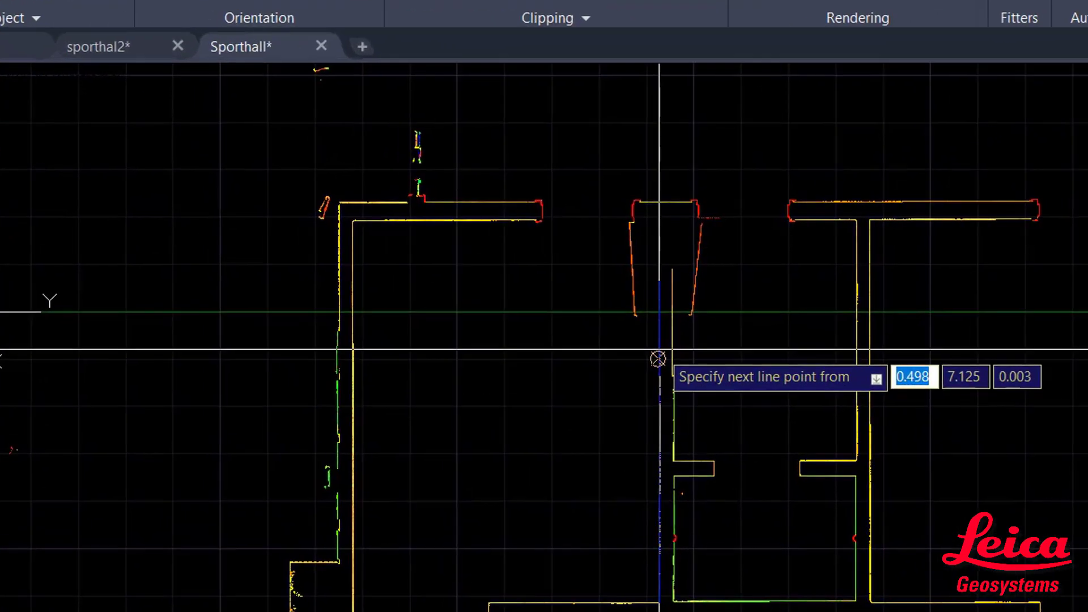
click(657, 359)
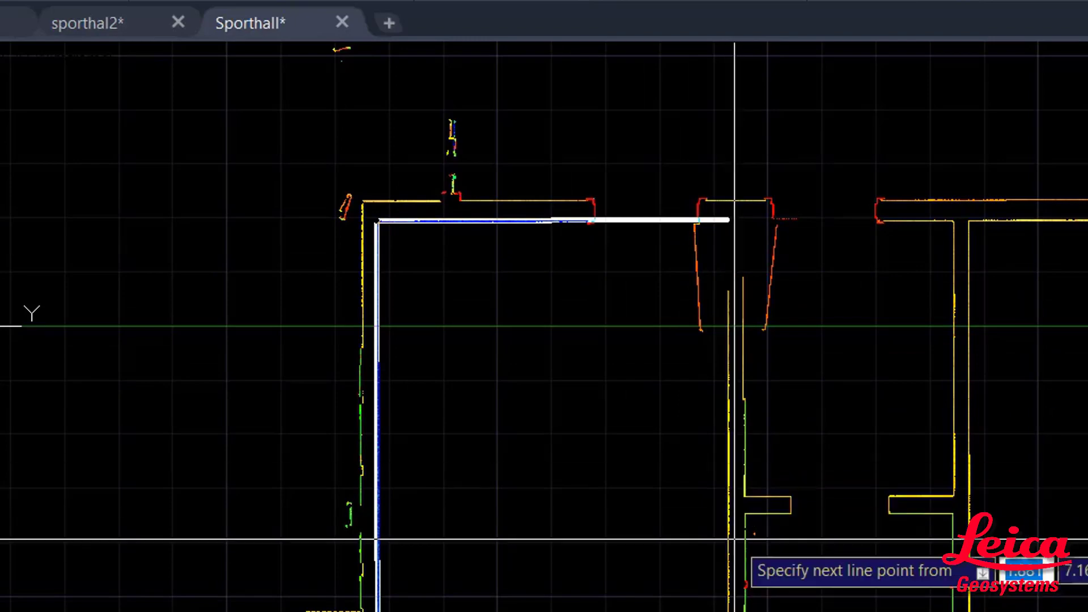
middle_drag(779, 548, 816, 449)
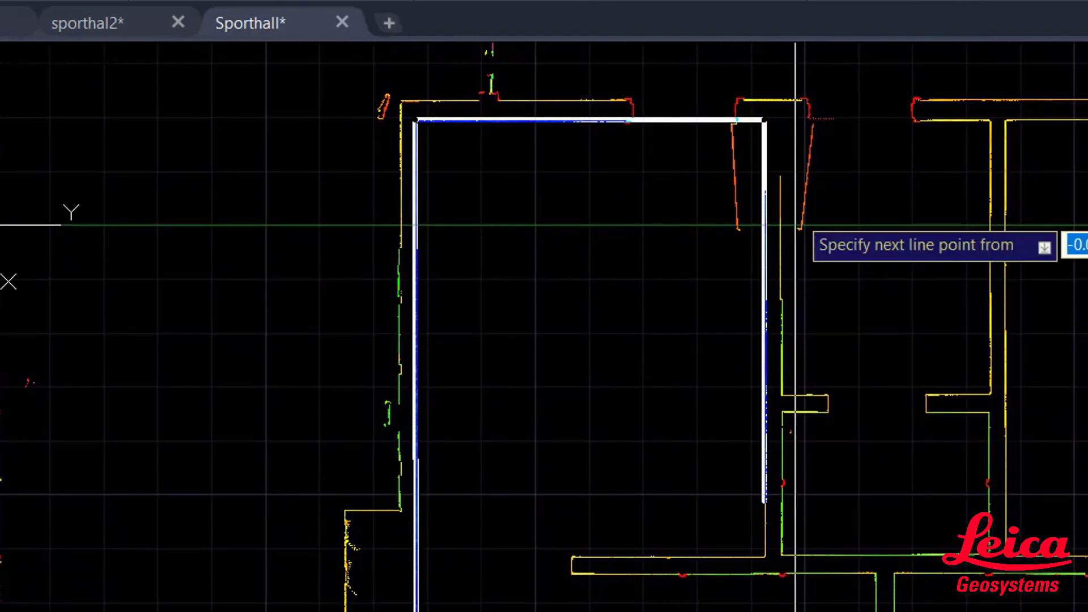
- Fit polyline segments to the upper face and the short free end of the partition below the room
scroll(716, 544, up, 5)
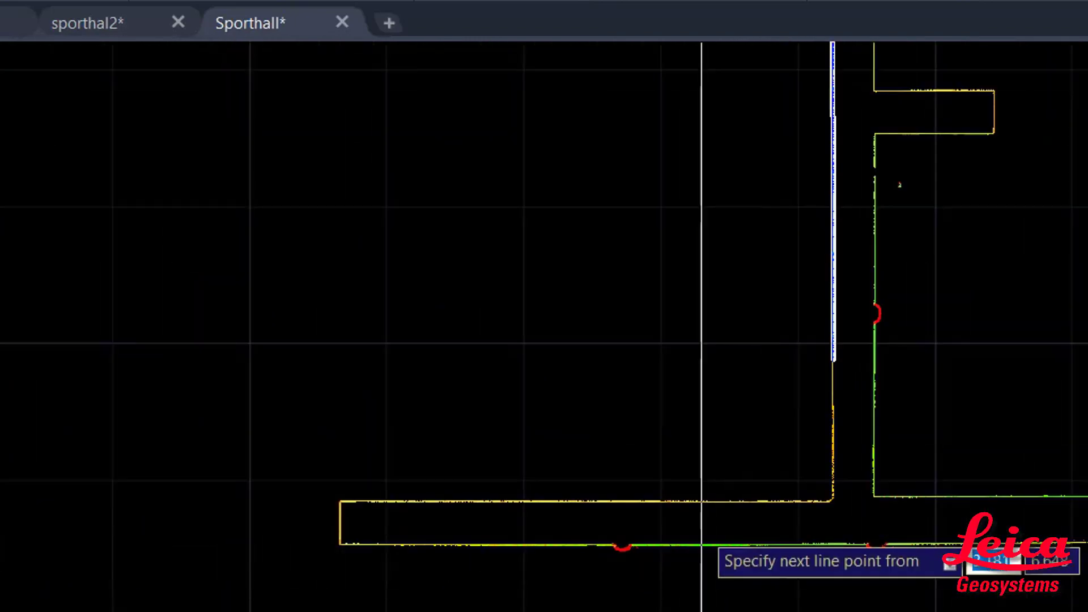
click(778, 480)
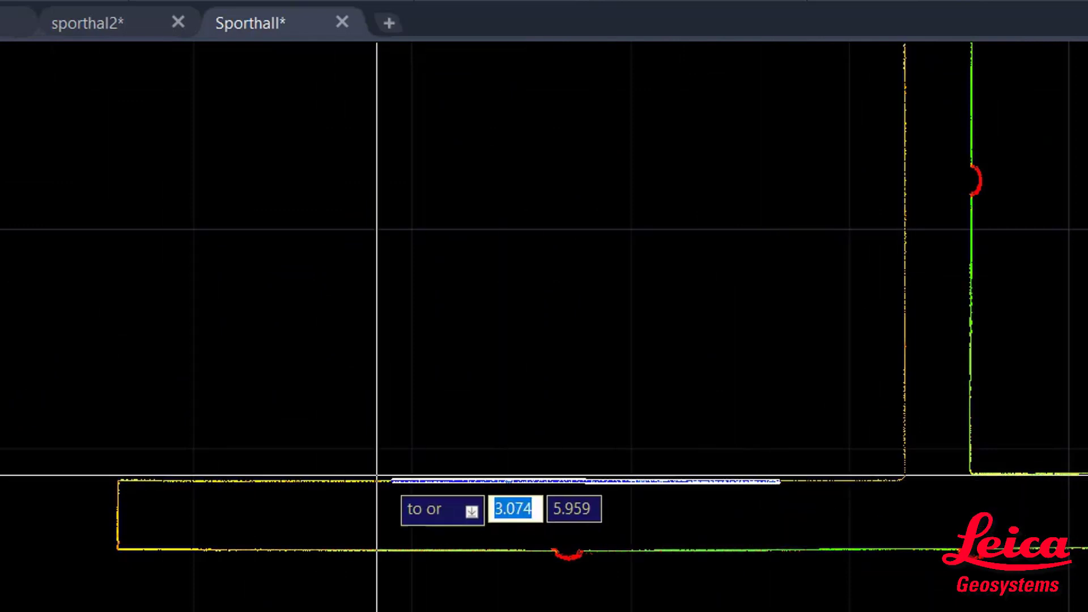
click(262, 480)
click(119, 487)
click(116, 535)
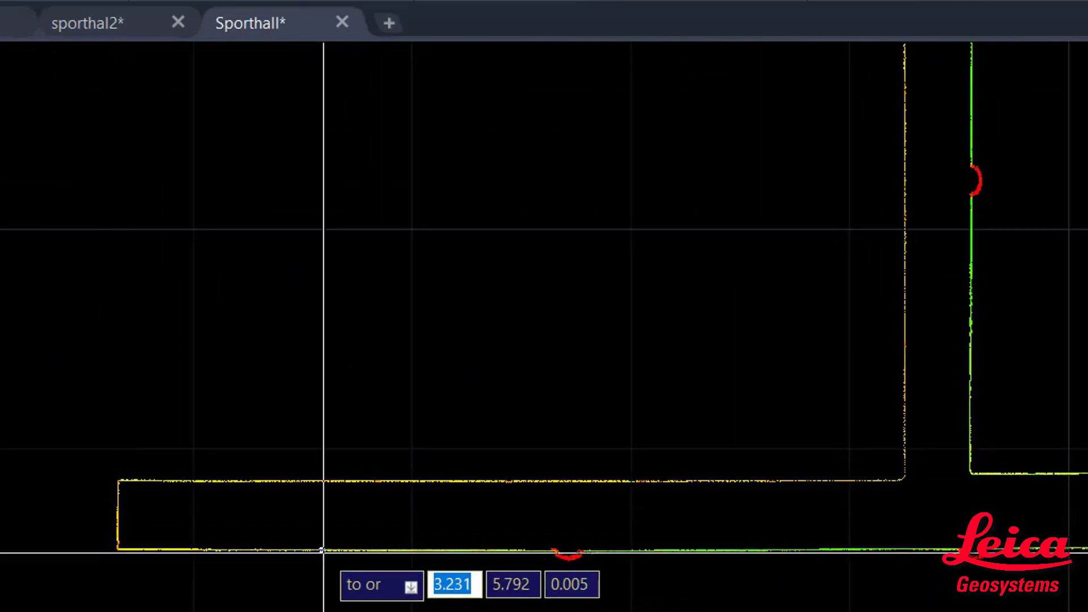
- Fit the polyline's following segments to the partition's lower face and the right wall of the lower compartment
click(1061, 498)
scroll(1051, 468, down, 3)
middle_drag(1073, 589, 885, 476)
scroll(862, 401, up, 1)
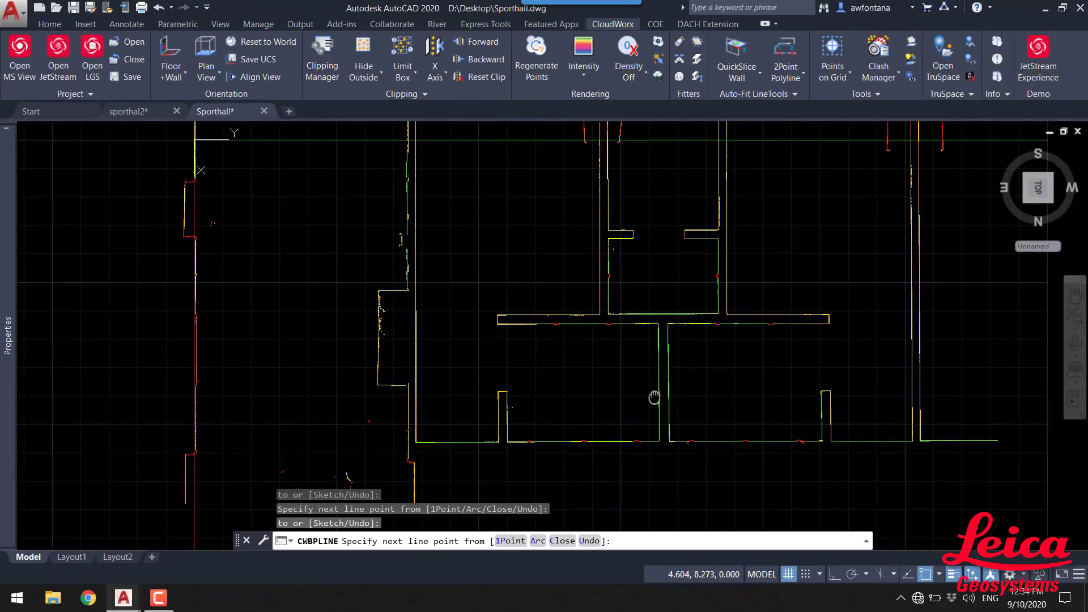
click(635, 323)
click(636, 446)
- Fit segments to the lower compartment's bottom wall and the small stub wall, and close the room polyline
click(588, 476)
click(417, 474)
scroll(383, 462, up, 3)
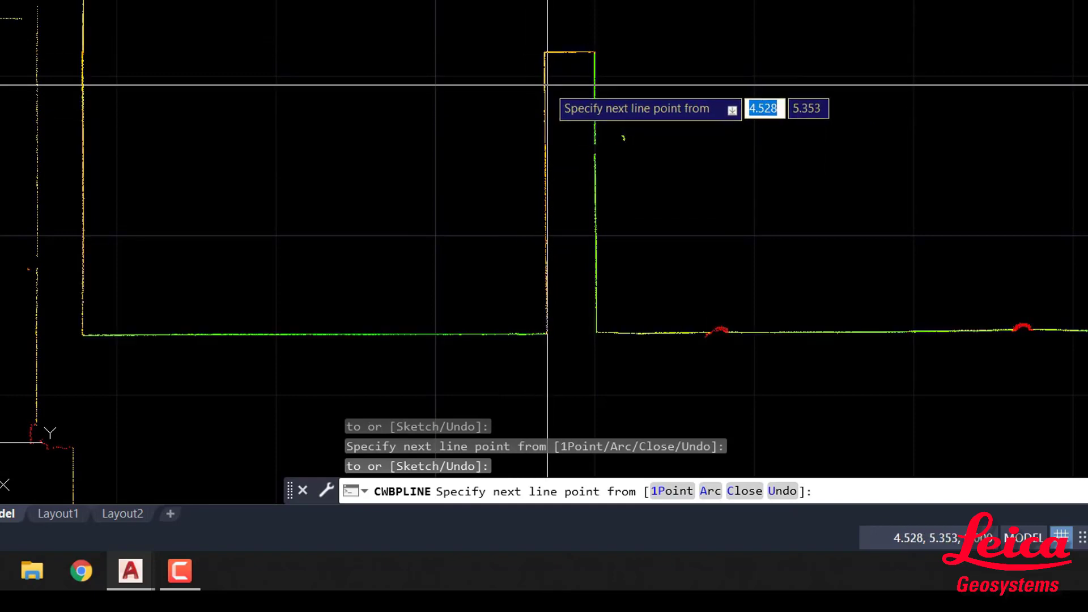
click(593, 122)
click(545, 270)
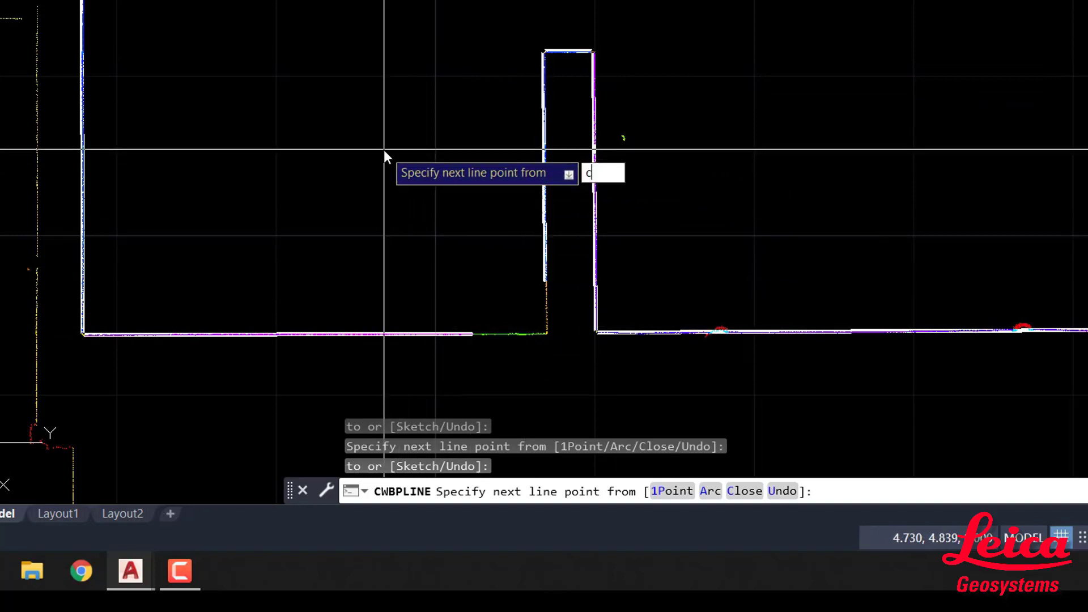
key(Return)
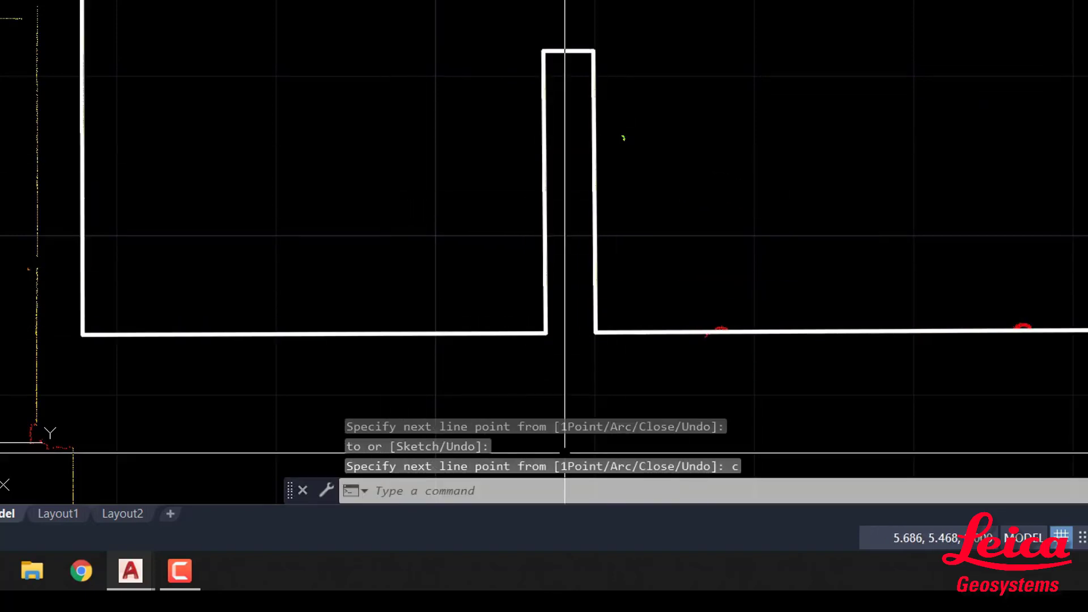
- Examine the closed room outline against the scan slice of the neighbouring rooms
scroll(459, 189, down, 3)
scroll(417, 127, down, 1)
middle_drag(493, 128, 386, 299)
scroll(378, 191, down, 1)
middle_drag(379, 165, 326, 186)
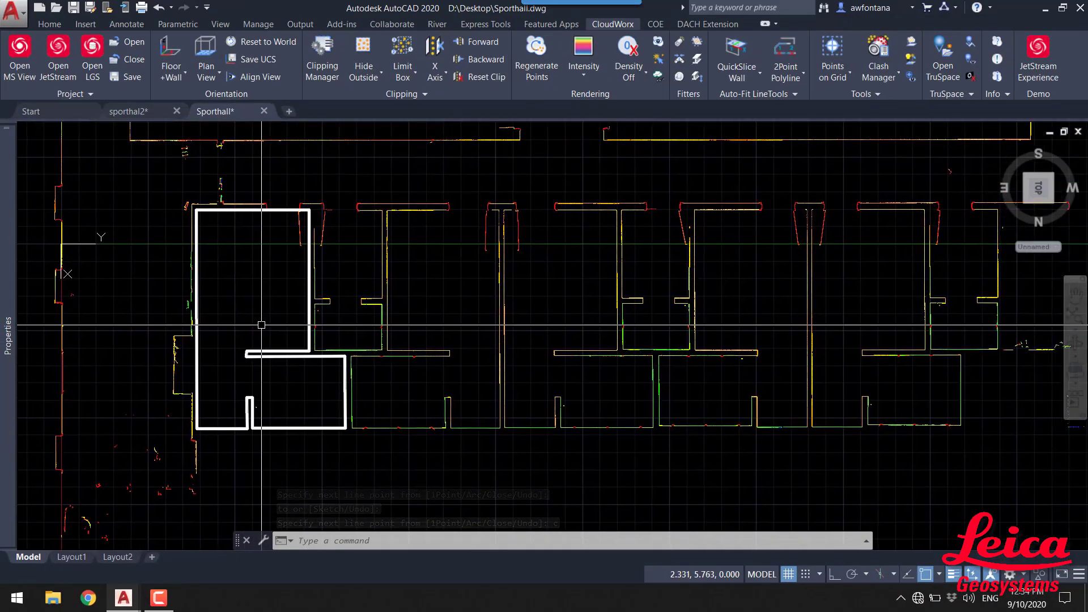
scroll(419, 324, down, 1)
middle_drag(419, 324, 268, 341)
mouse_move(507, 292)
middle_down()
mouse_move(597, 319)
mouse_move(534, 324)
middle_up()
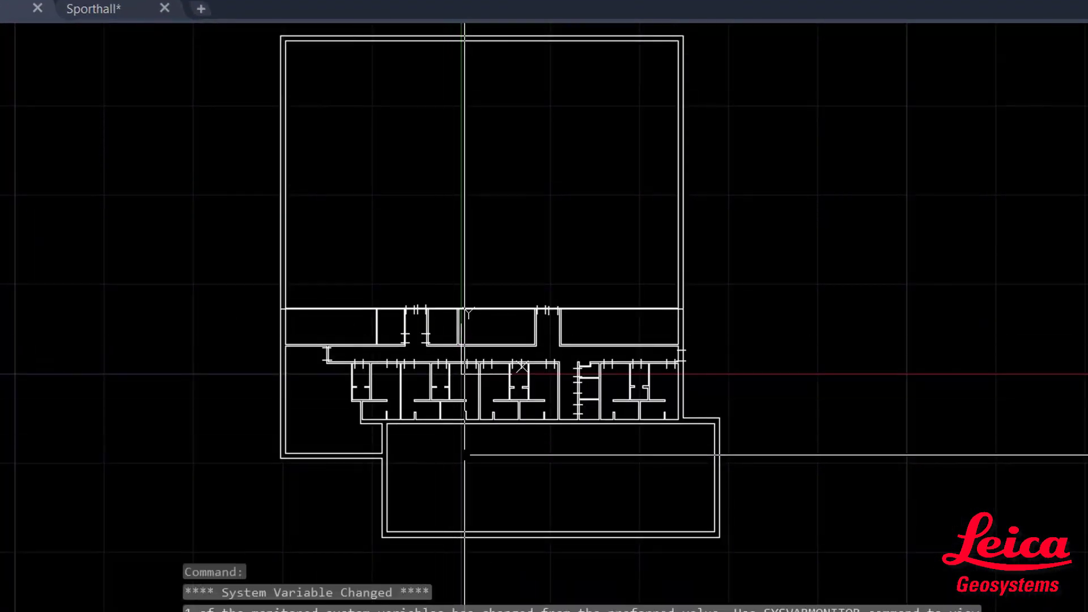
- Examine the completed sports hall floor plan in the other drawing, including its row of small rooms and door openings
scroll(396, 391, up, 5)
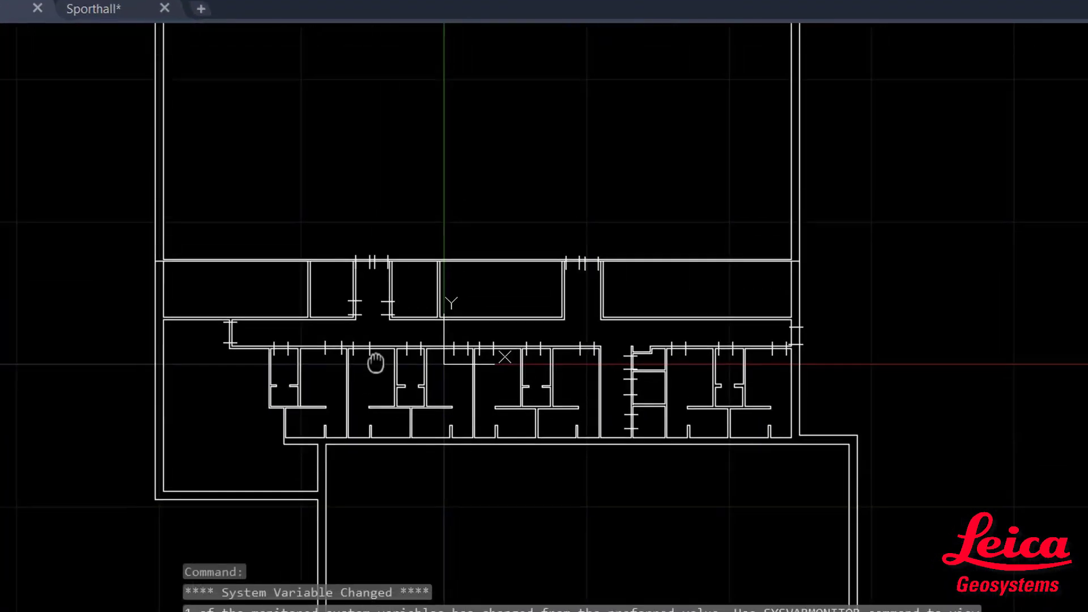
scroll(310, 417, down, 6)
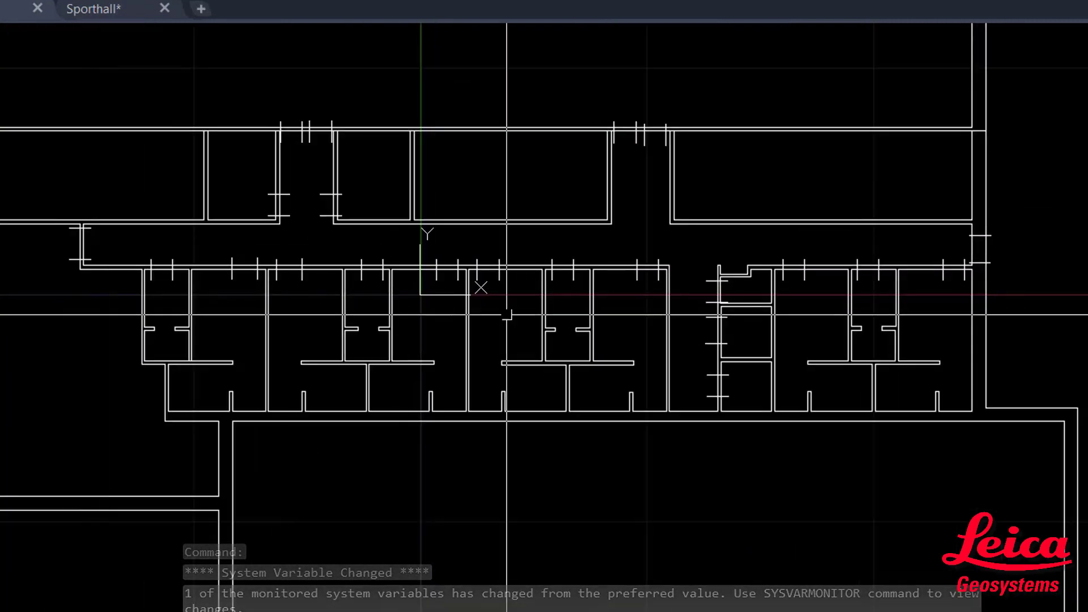
middle_drag(502, 477, 481, 143)
scroll(171, 301, up, 2)
middle_drag(373, 249, 328, 265)
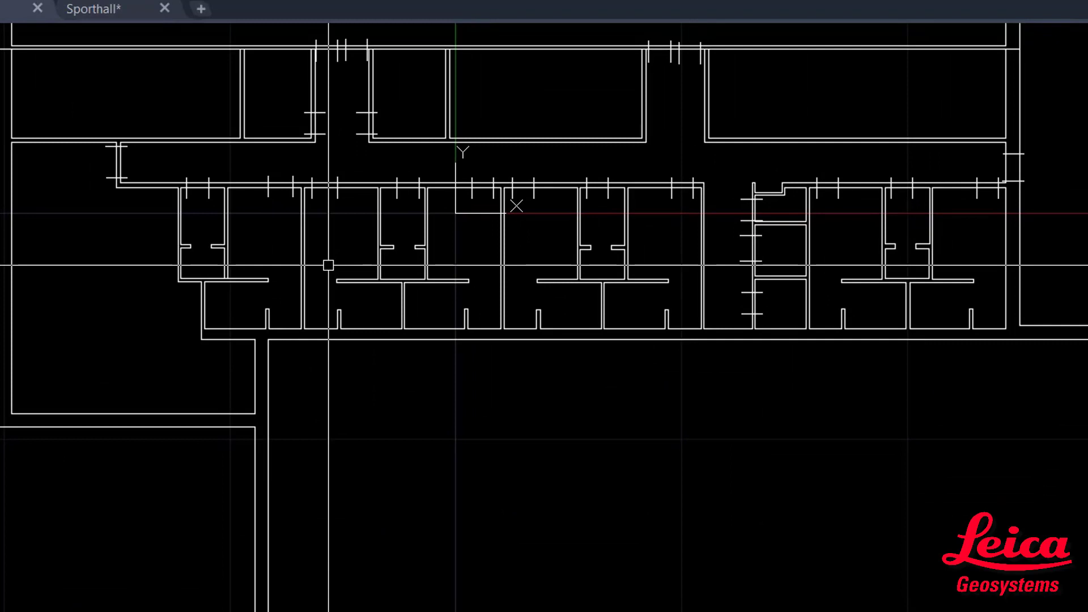
scroll(303, 259, down, 2)
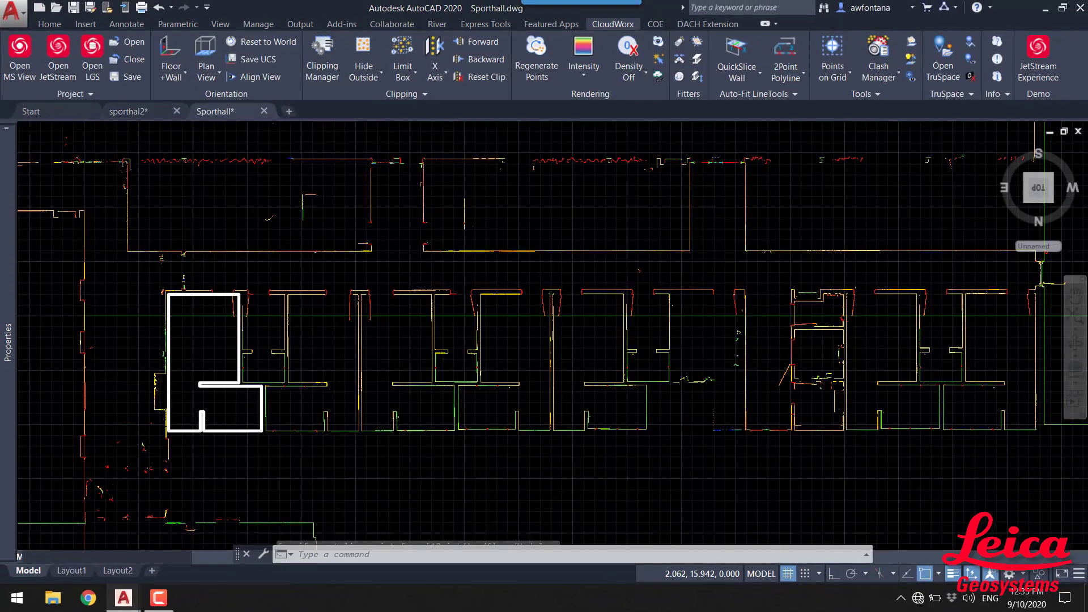
- Create a layer named 001, make it current, and turn off layer 0 to hide the traced polyline
scroll(419, 306, down, 5)
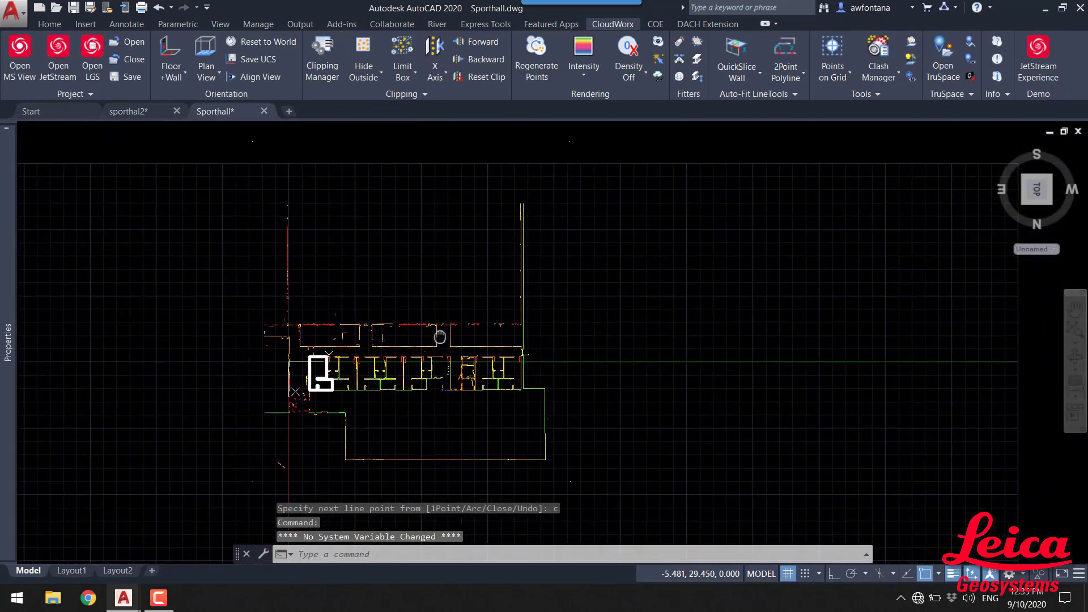
click(57, 24)
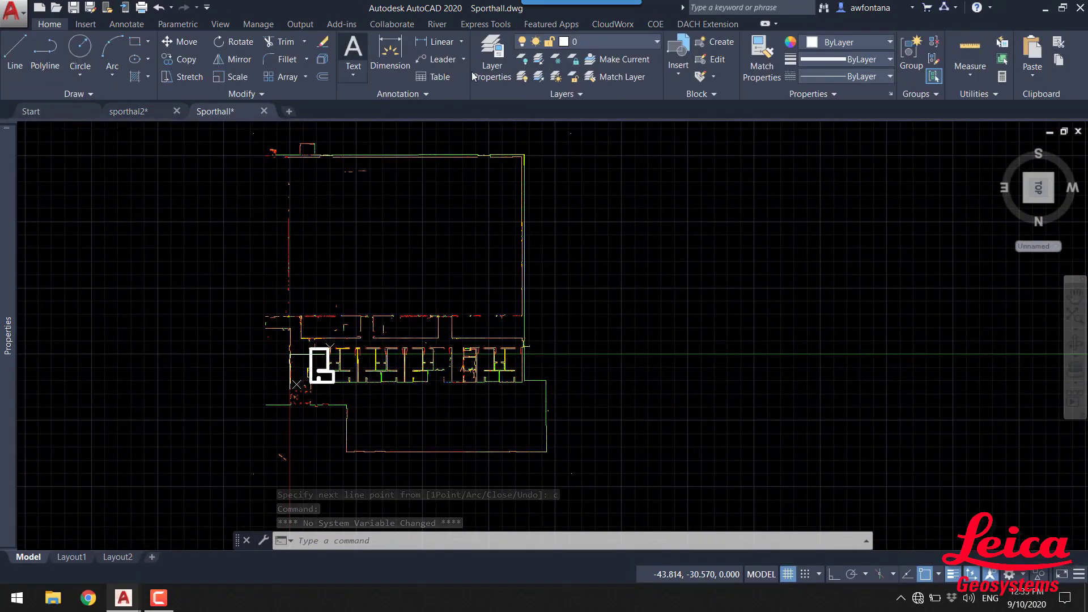
click(491, 56)
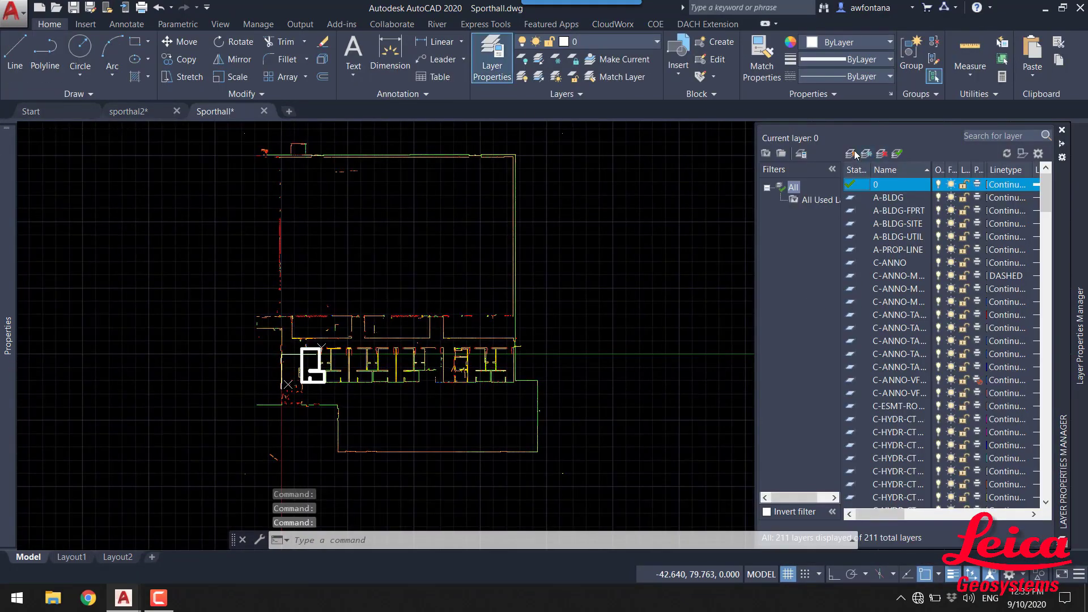
click(851, 153)
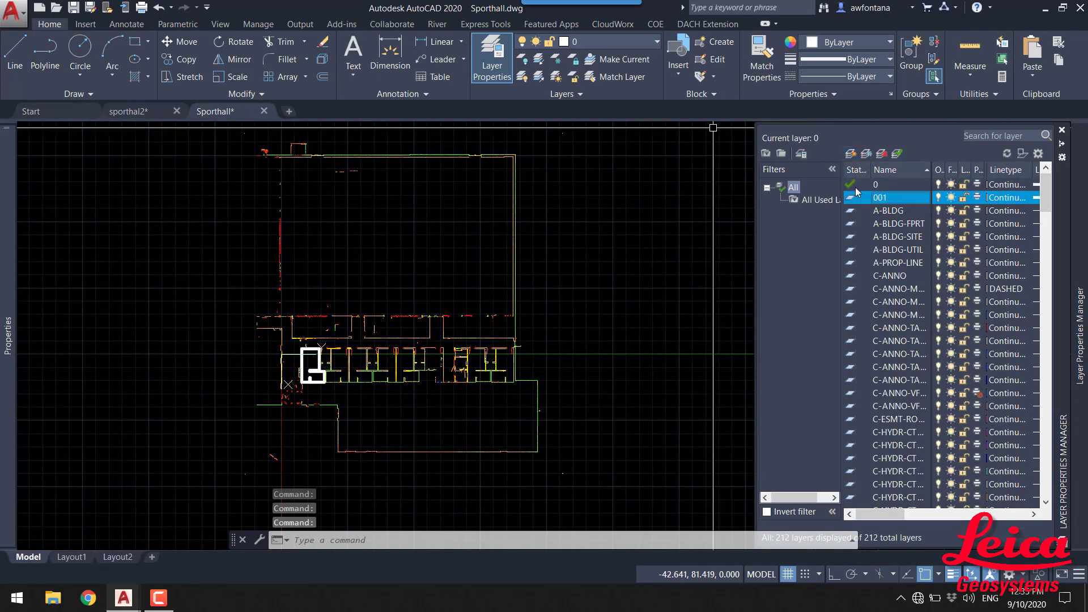
click(938, 184)
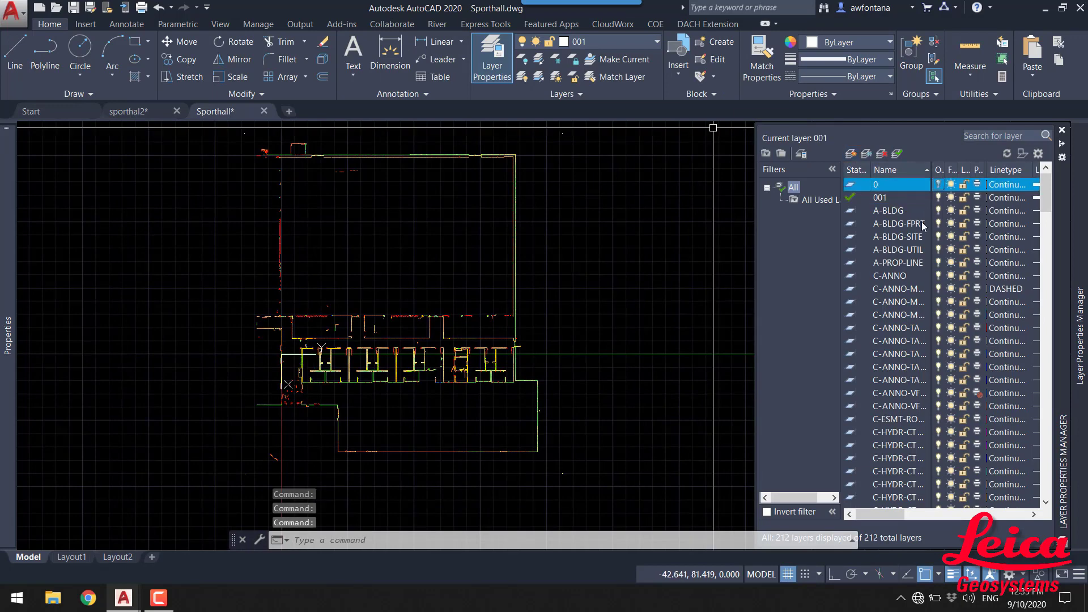
click(1062, 131)
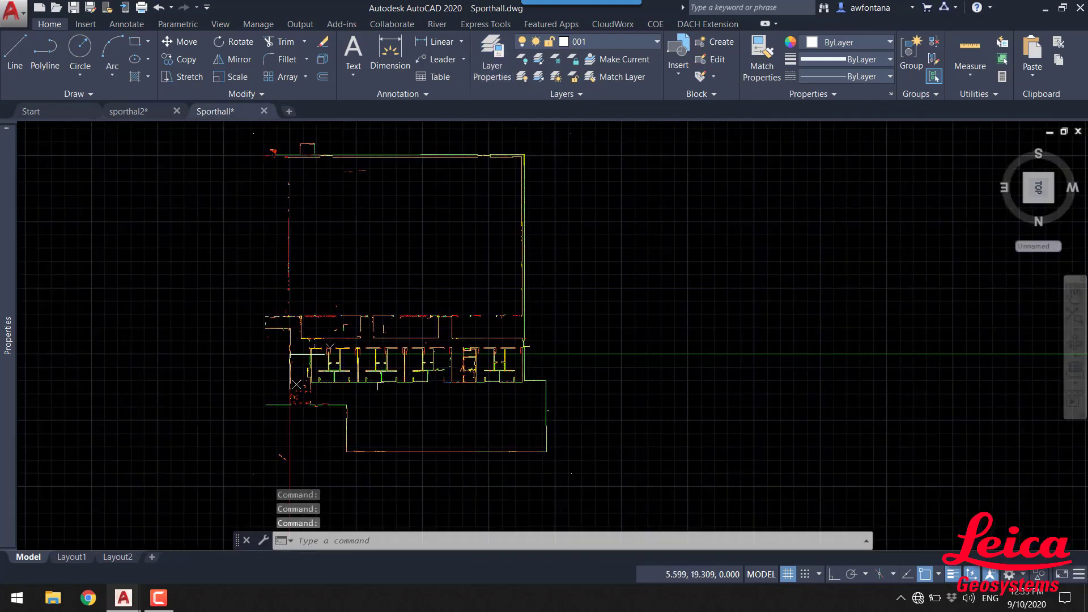
- Show the scan in an isometric view and disable the _QuickSlice clipping in the Clipping Manager
scroll(318, 336, up, 4)
click(636, 22)
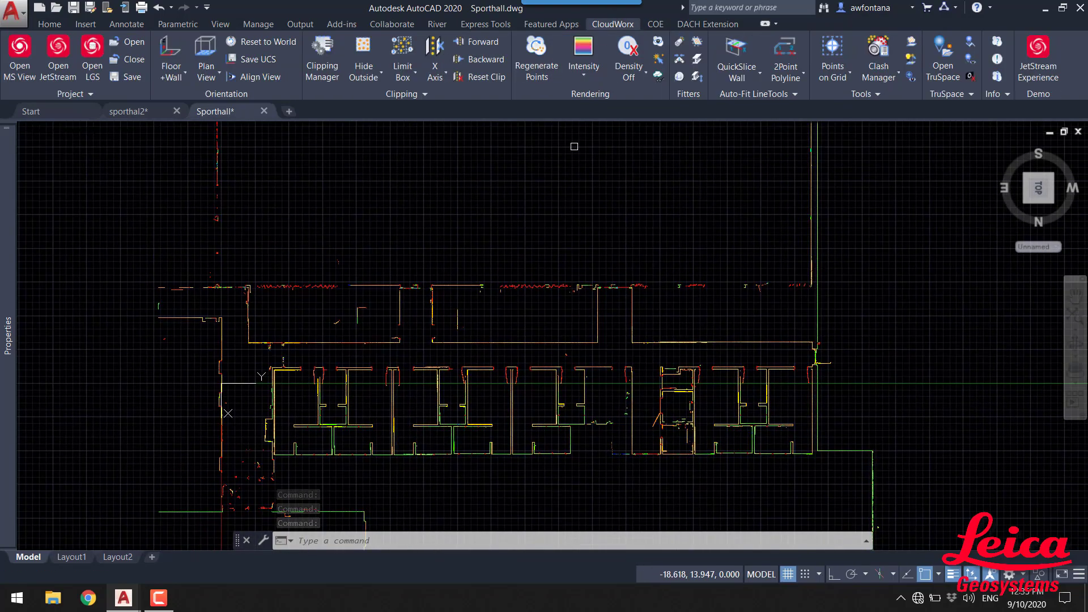
scroll(499, 258, down, 5)
click(1051, 201)
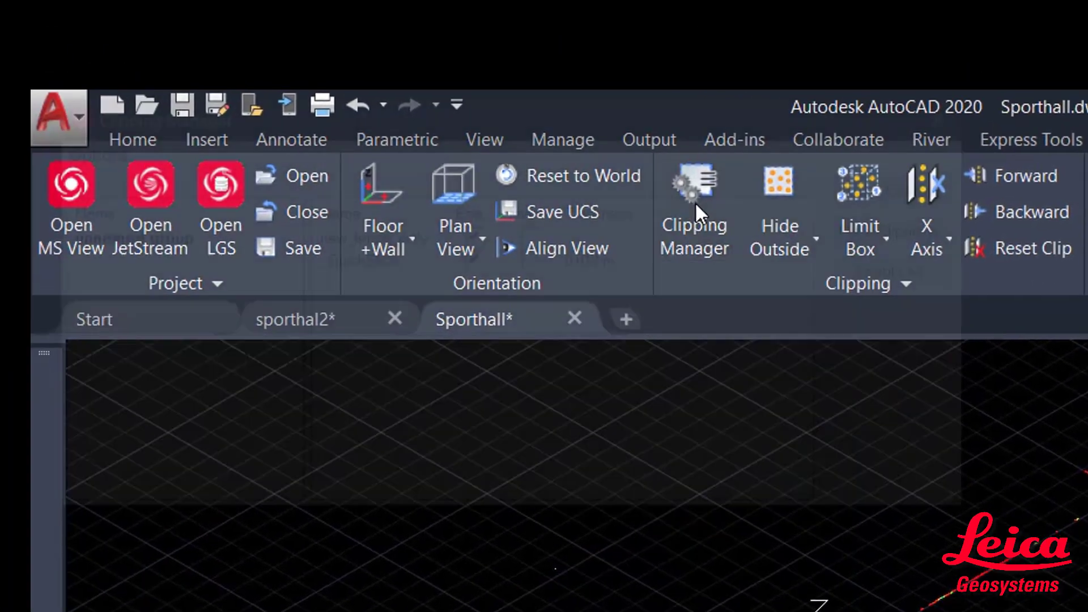
click(696, 205)
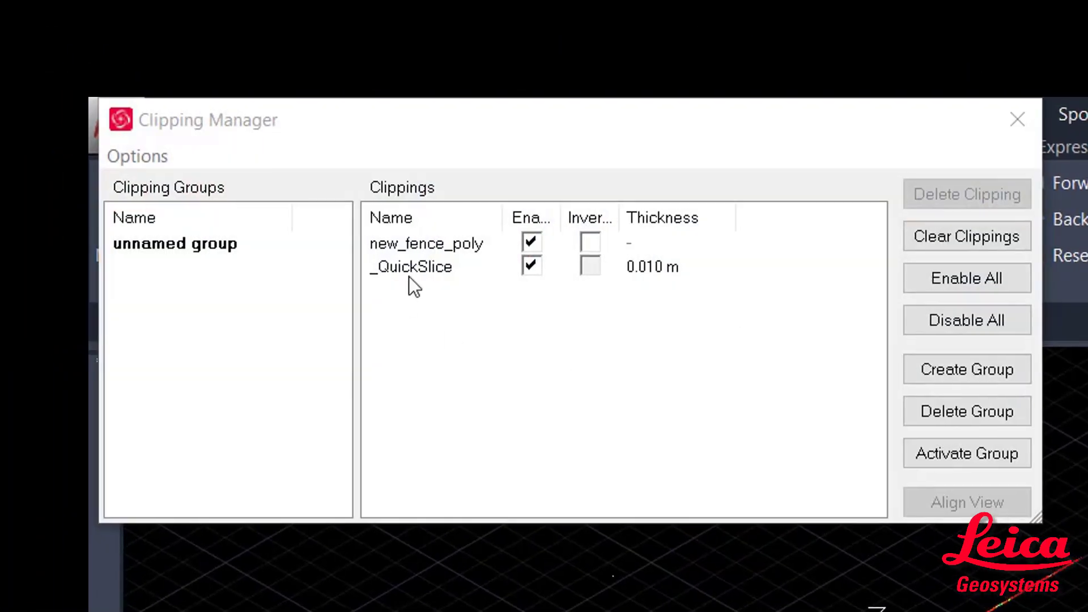
click(531, 264)
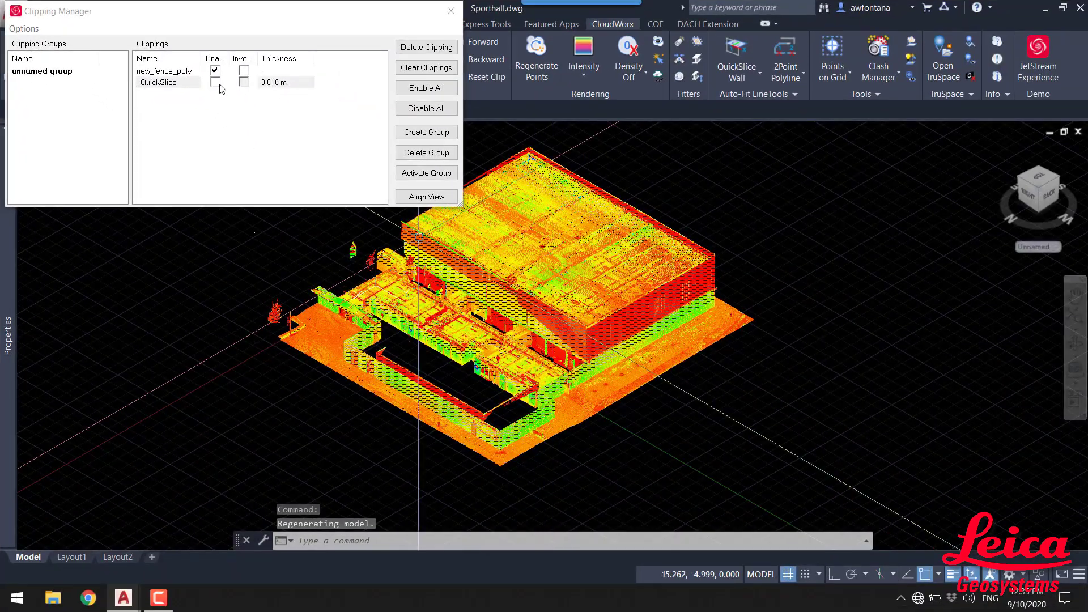
click(220, 87)
click(219, 87)
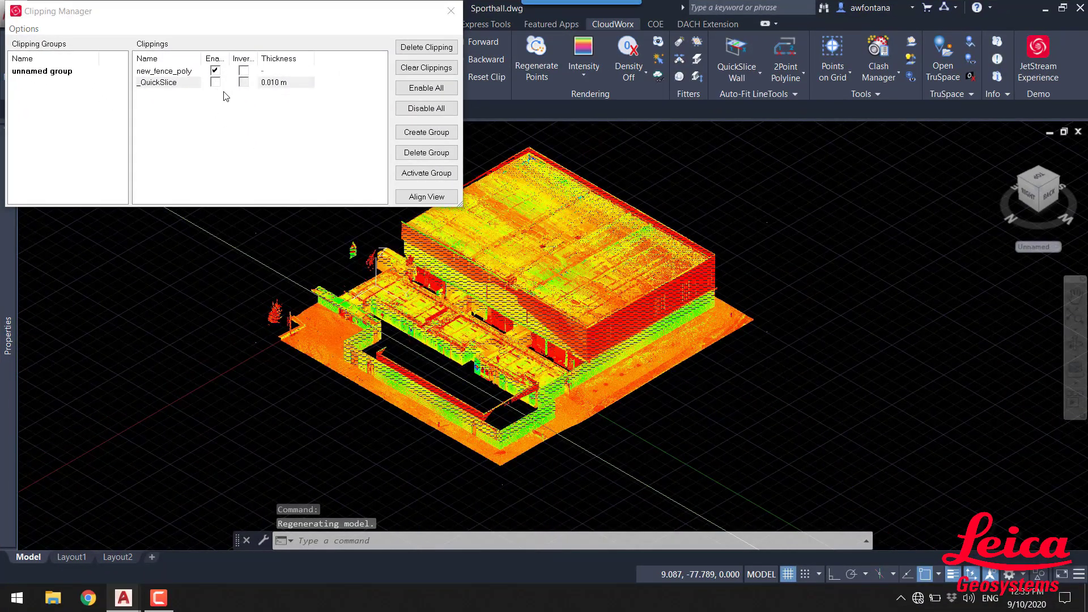
- Invert the enabled new_fence_poly clipping to hide the building and show only its surroundings
click(215, 72)
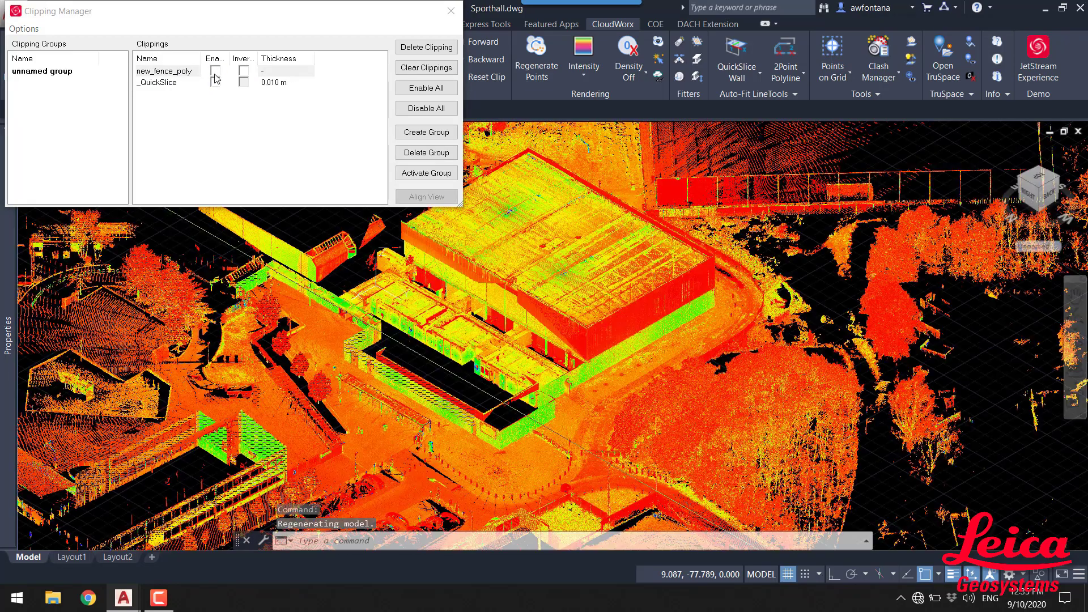
click(215, 72)
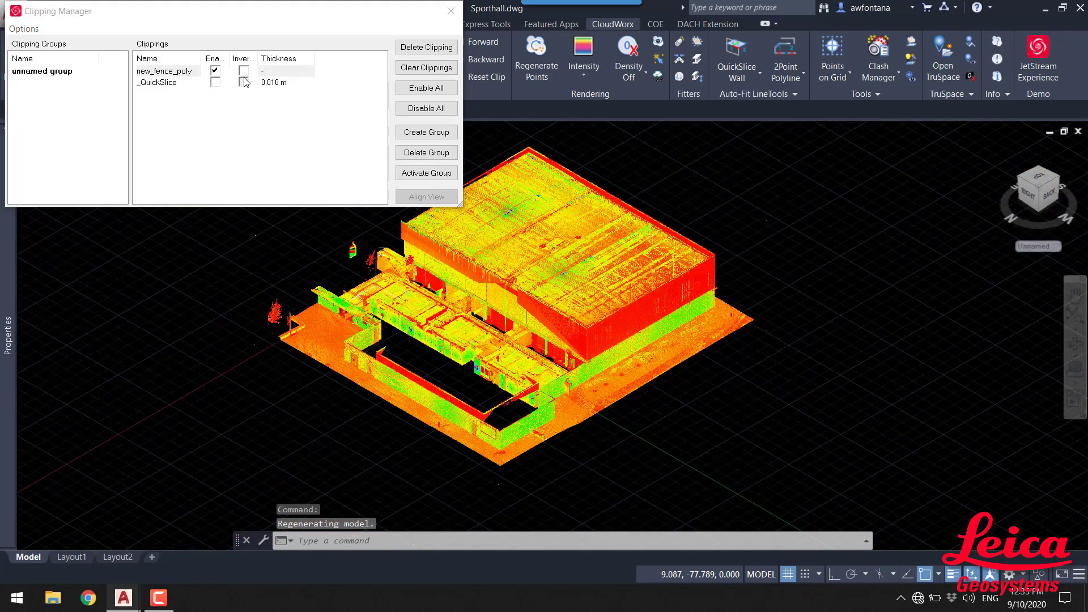
click(244, 71)
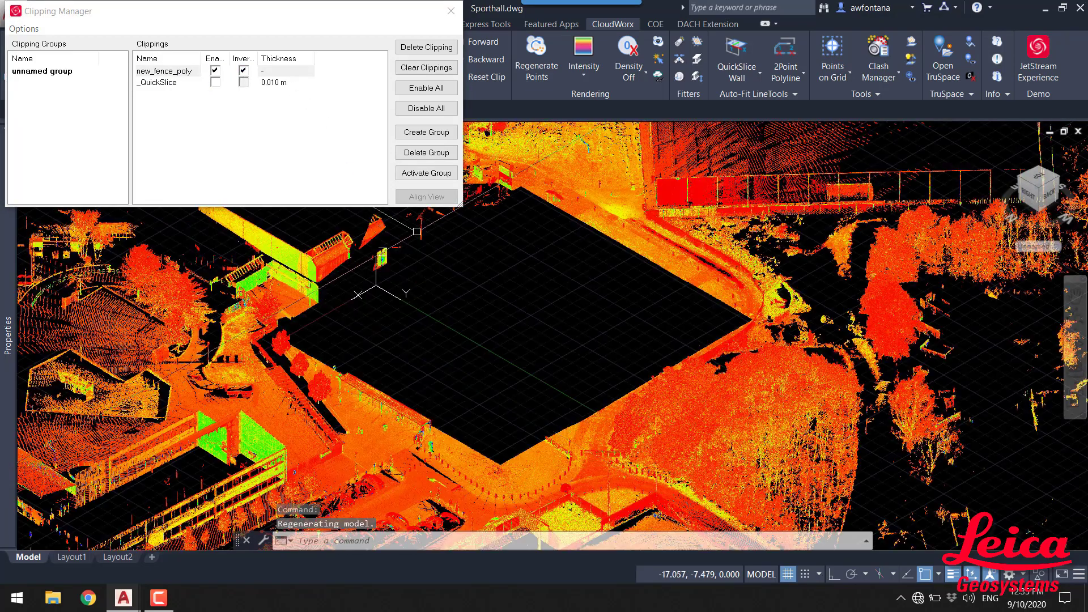
click(452, 11)
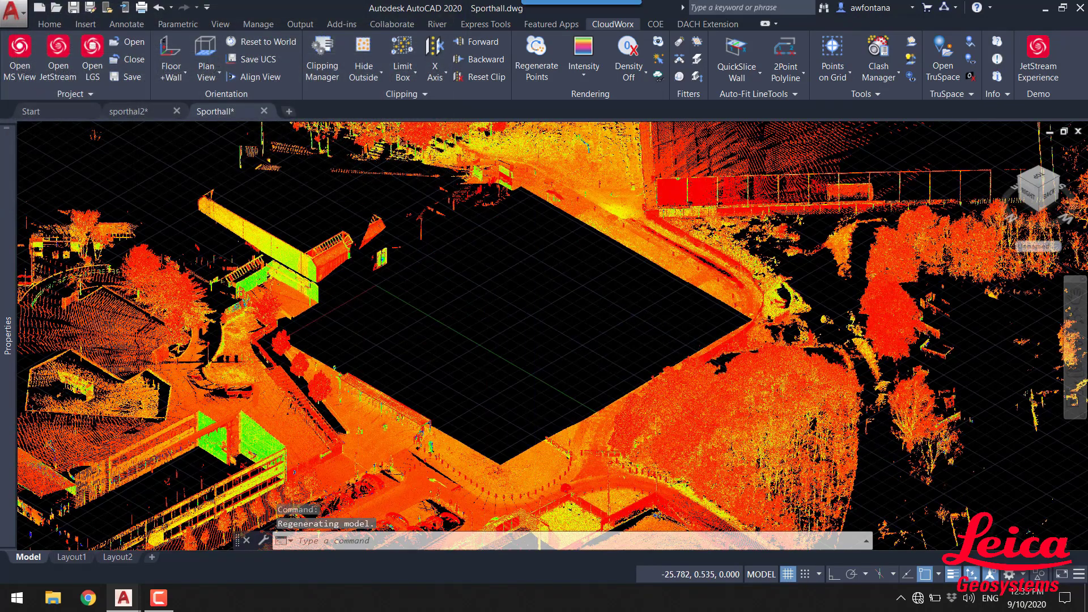
- Switch the point cloud's color mapping from Intensity to True Color
scroll(444, 254, down, 3)
click(588, 75)
click(596, 127)
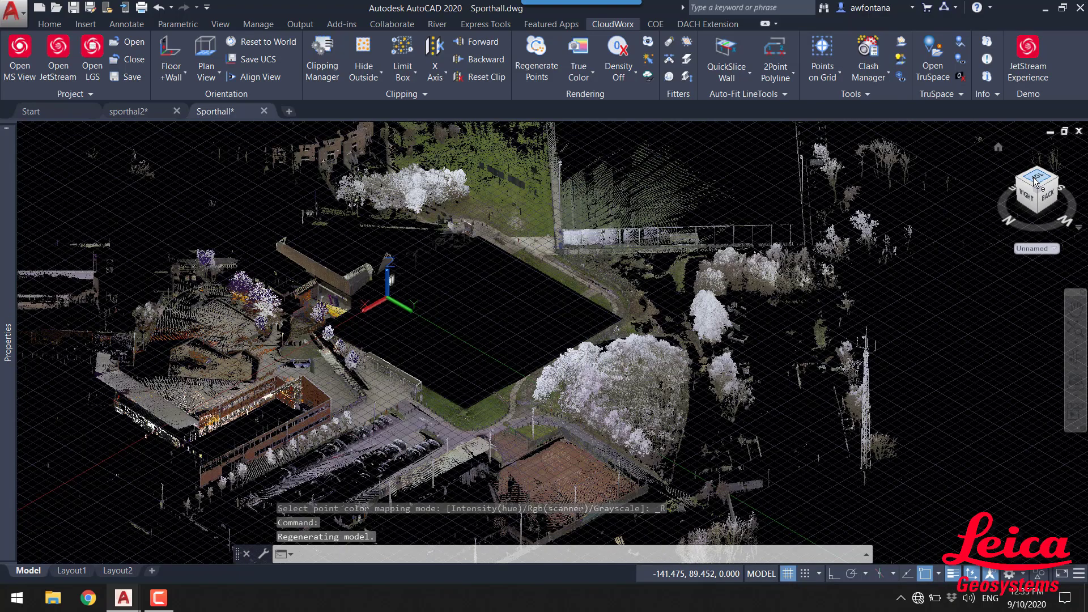
- Set the point cloud to a top view and rotate the plan in 90° turns until west points up
click(1034, 180)
scroll(602, 218, up, 5)
middle_drag(544, 363, 510, 321)
scroll(619, 265, down, 1)
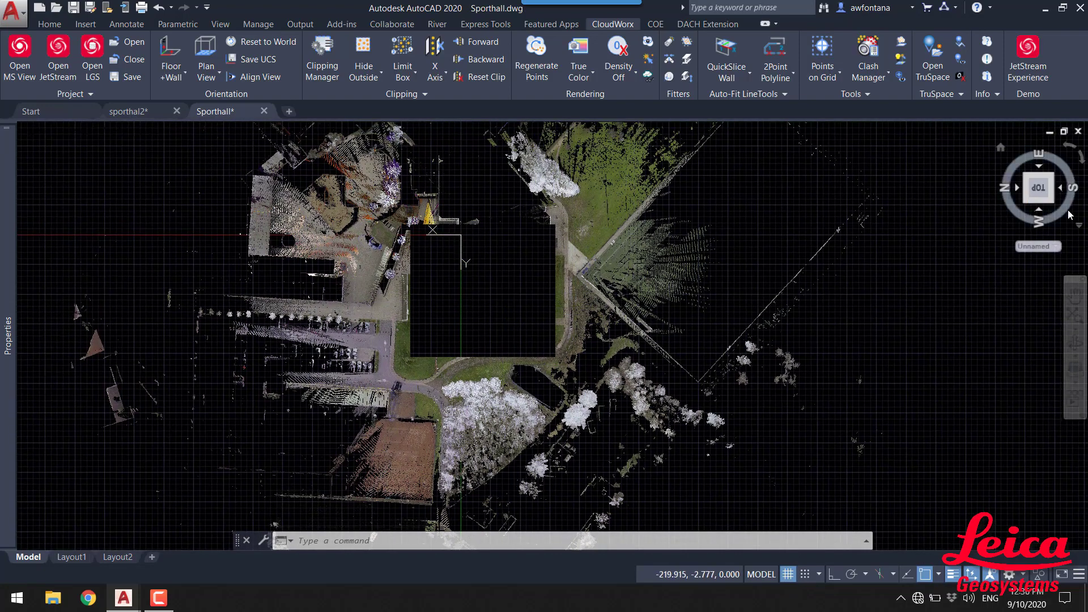
click(1069, 148)
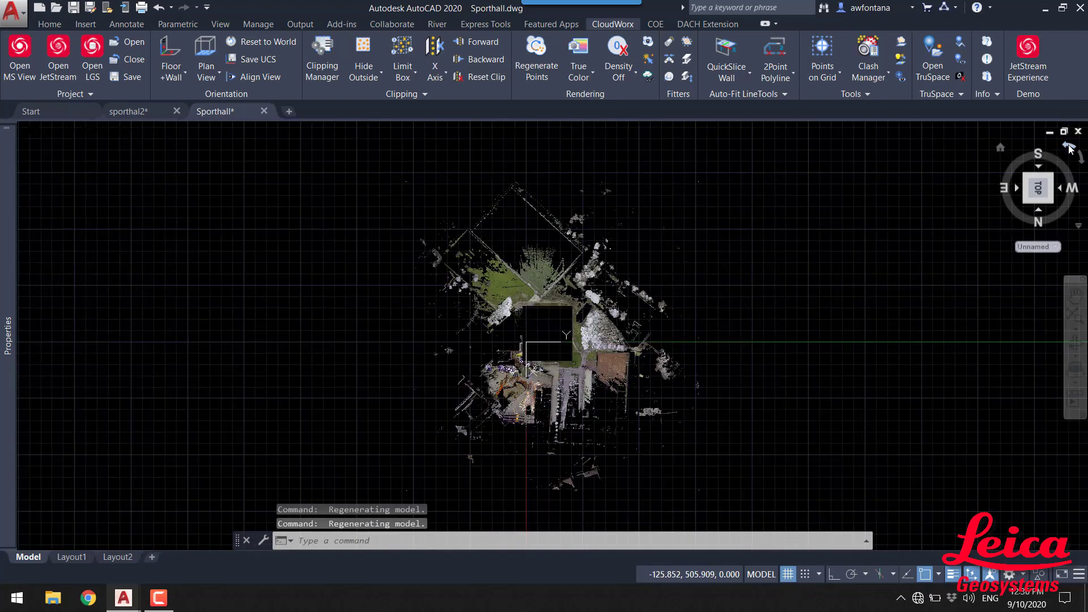
click(1069, 147)
scroll(561, 324, up, 6)
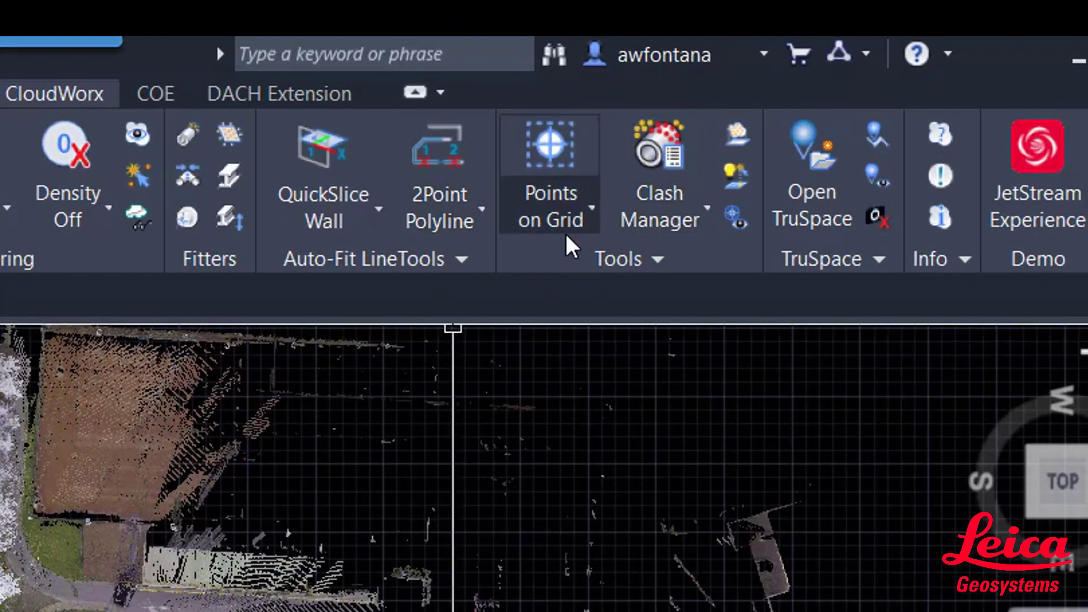
- Start Points on Grid and draw a polygon fence around the terrain surrounding the sports hall
click(554, 165)
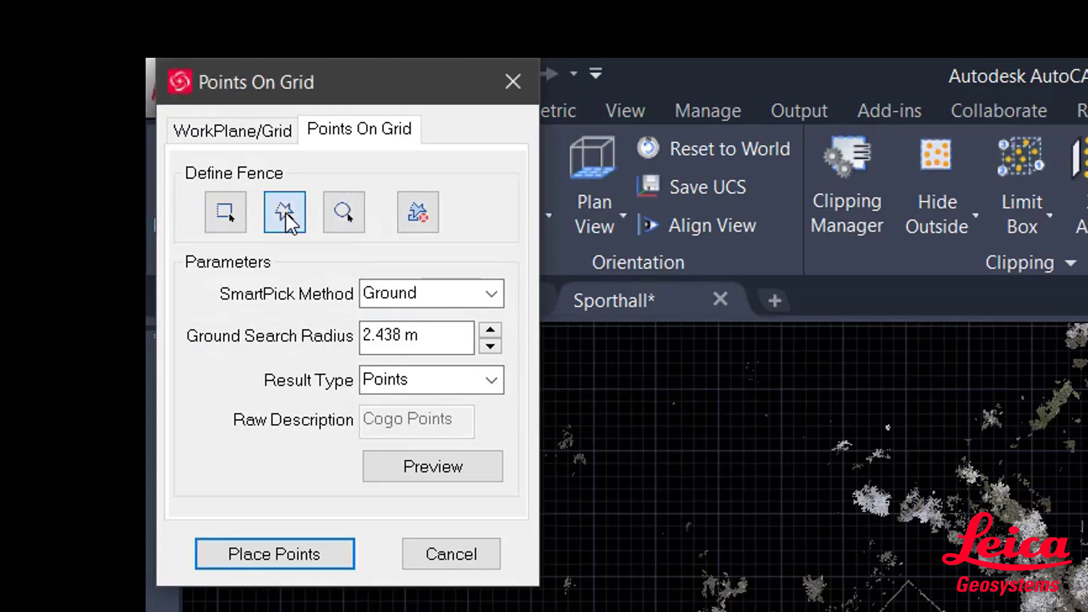
click(284, 212)
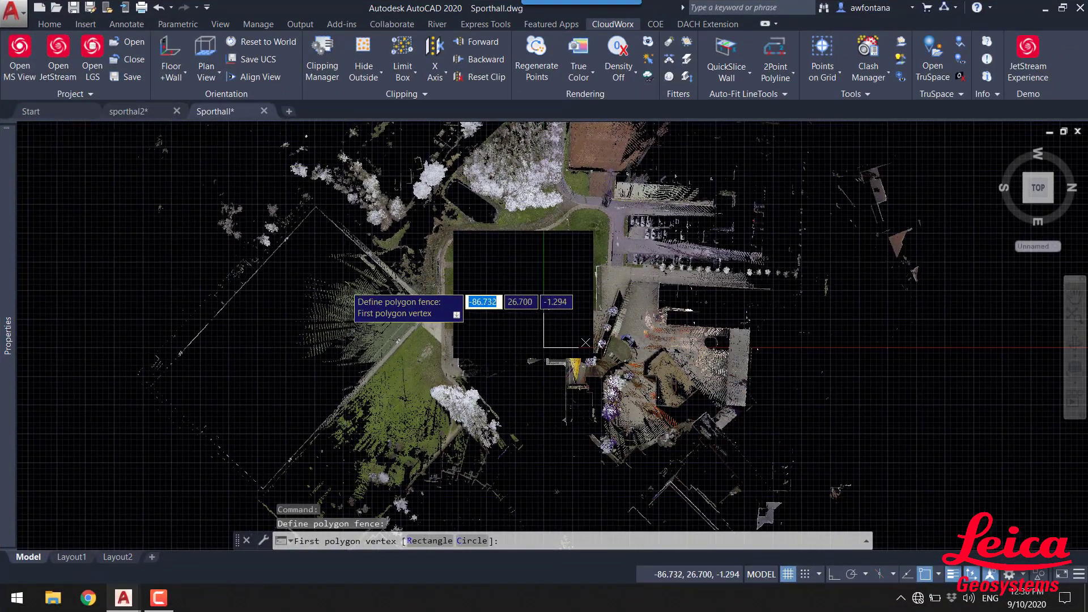
click(350, 289)
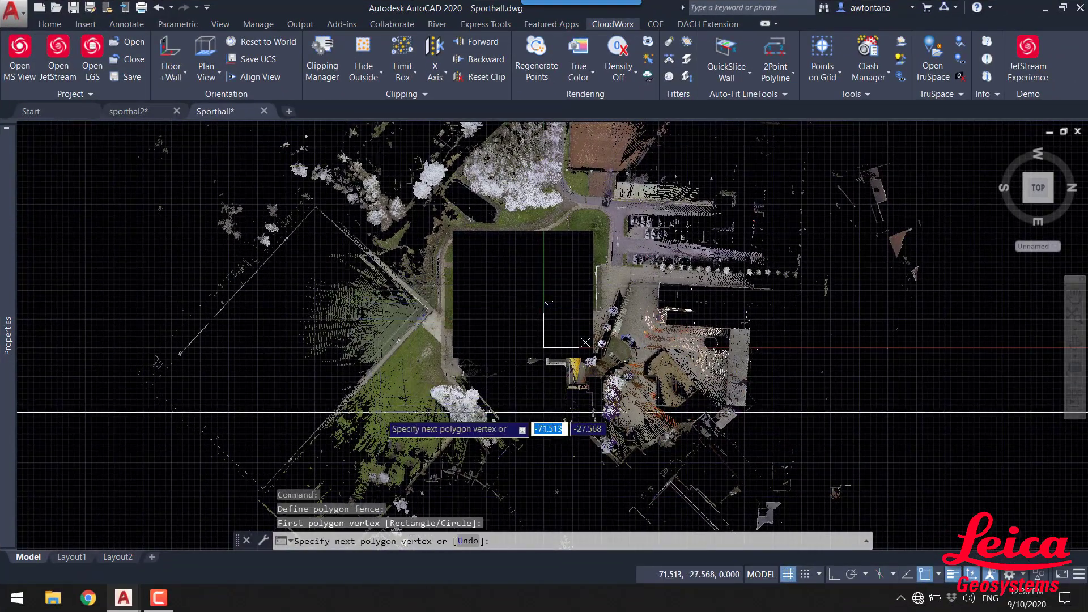
click(388, 433)
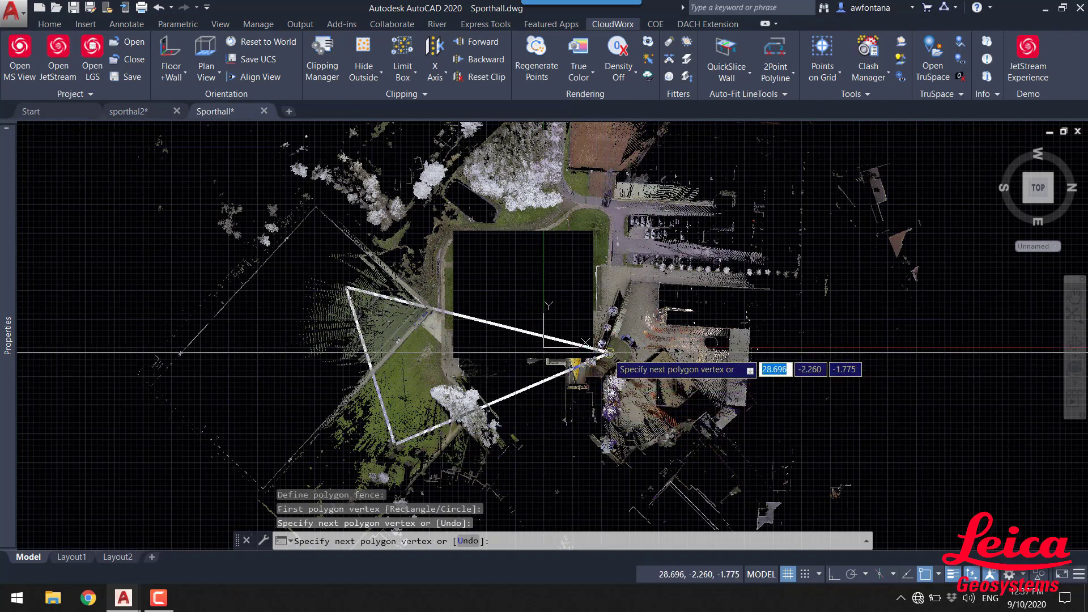
click(611, 354)
click(611, 200)
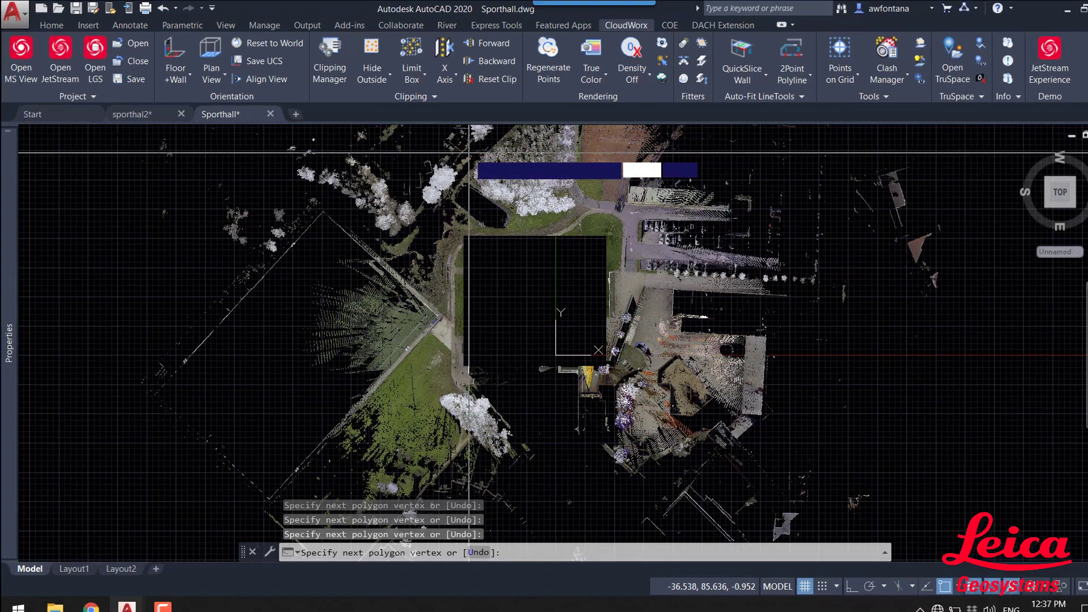
click(461, 151)
key(Return)
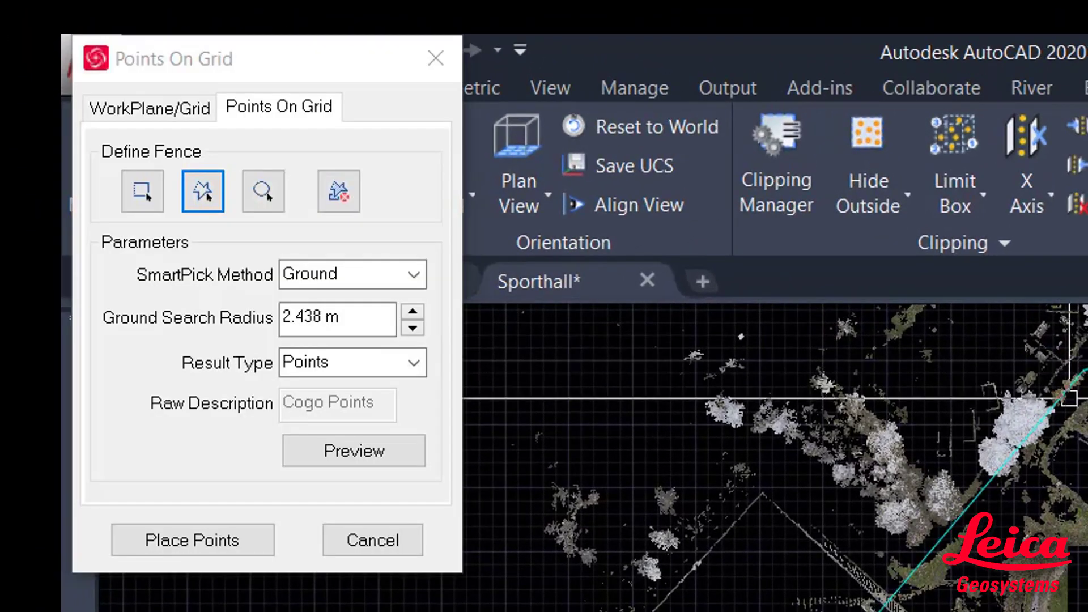
- Edit the work plane's grid size and choose Ground as the SmartPick method for the grid points
click(205, 120)
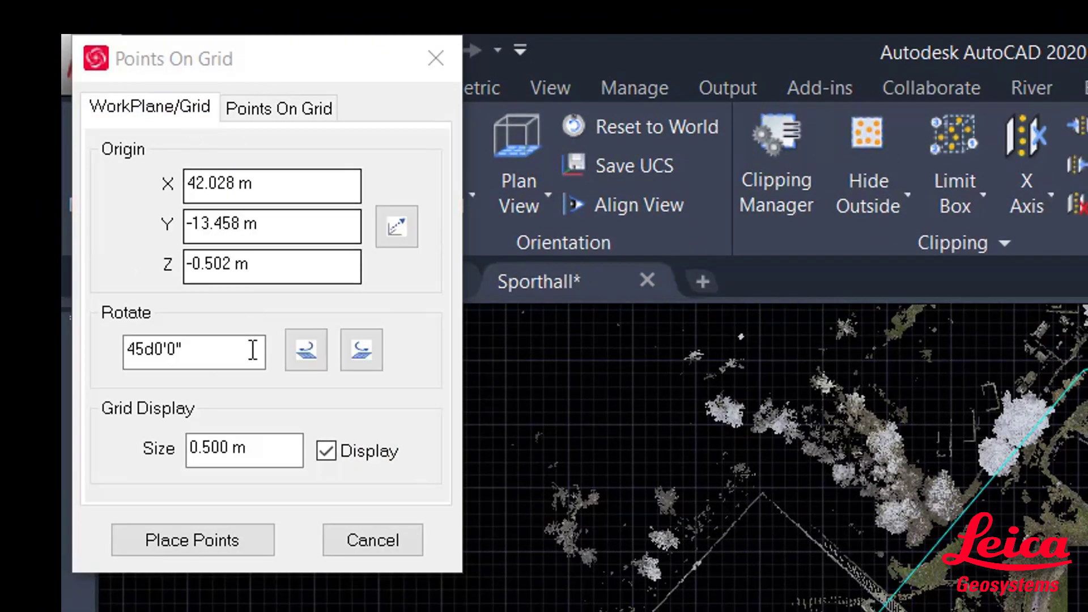
drag(260, 454, 121, 470)
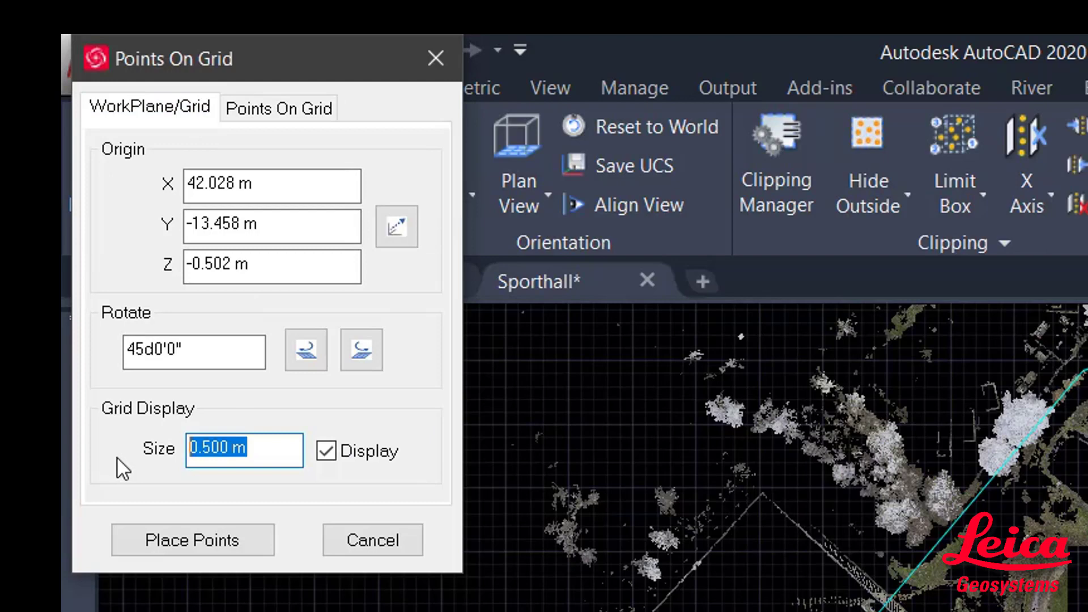
click(271, 116)
click(419, 283)
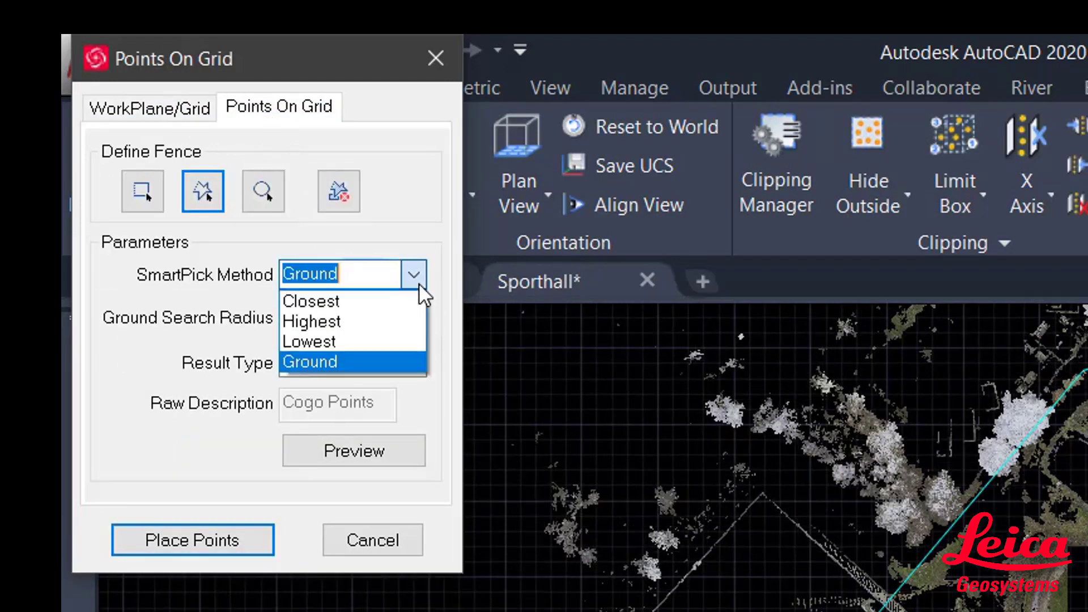
click(341, 365)
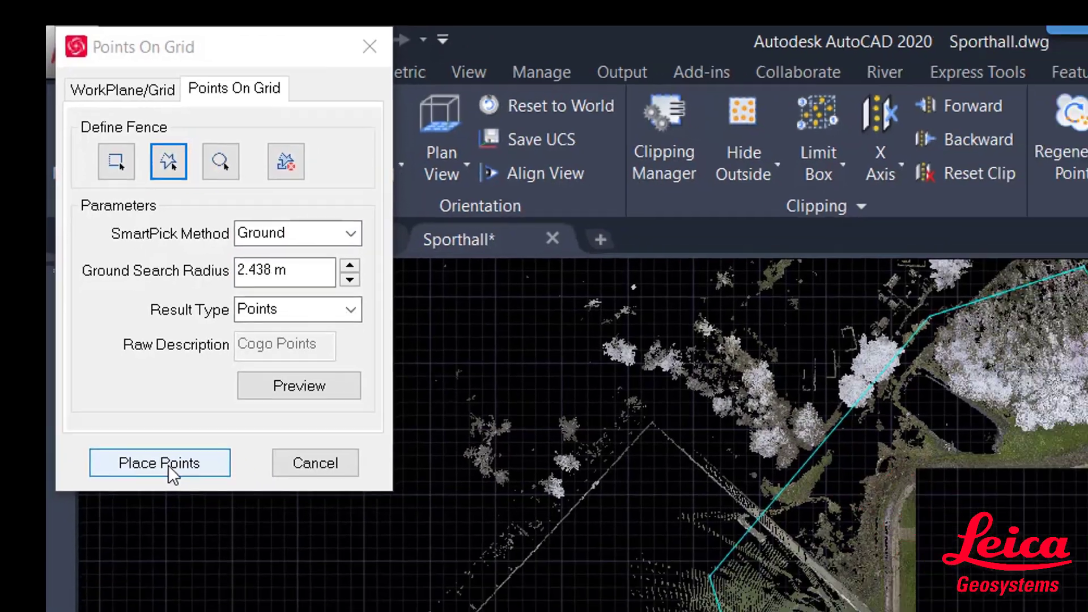
- Place the grid points inside the polygon fence, accepting the dense grid computation
click(203, 547)
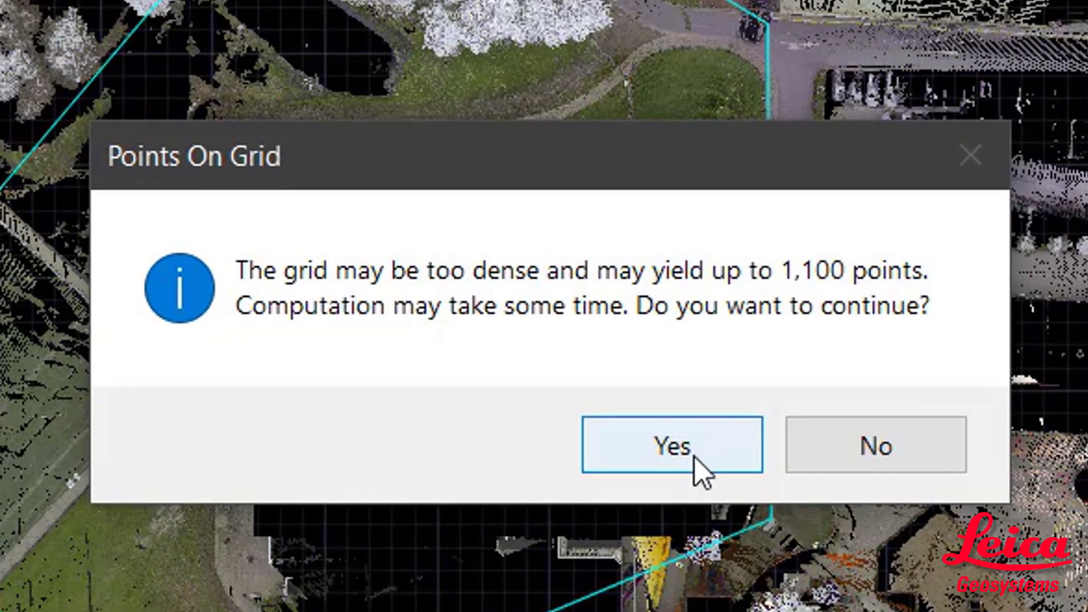
click(697, 462)
click(677, 471)
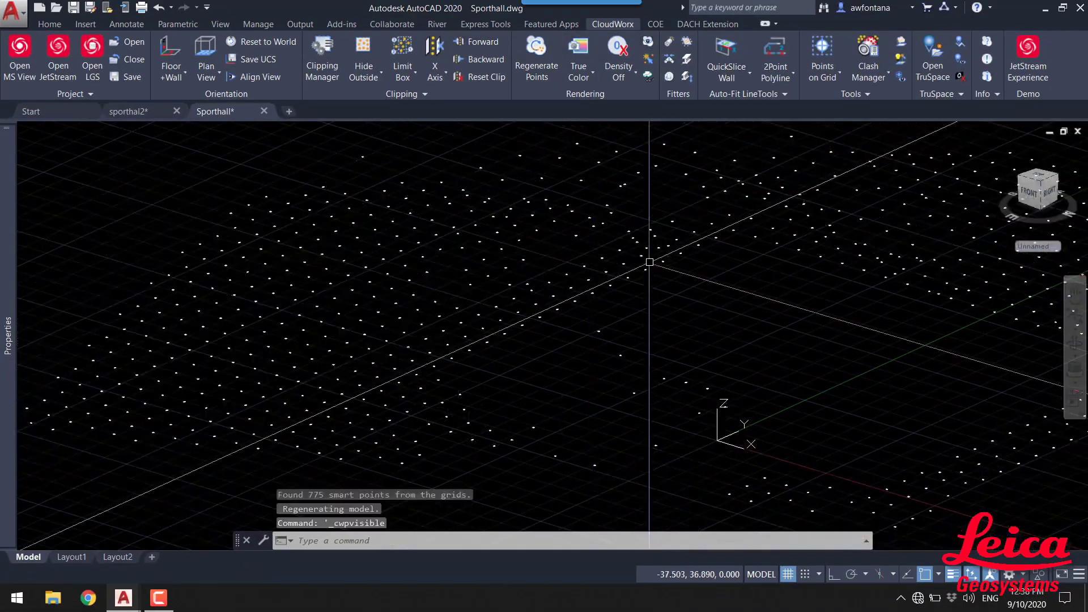
- Examine the placed grid points from several 3D angles with the point cloud hidden
shift+middle_drag(600, 281, 502, 295)
scroll(518, 230, up, 1)
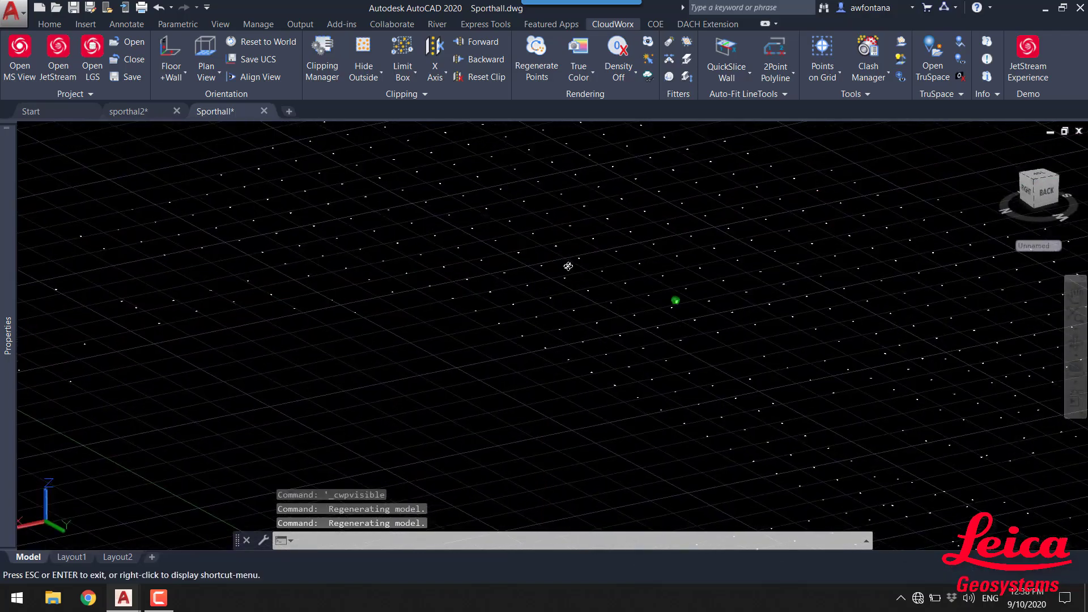
shift+middle_drag(578, 268, 873, 307)
scroll(650, 274, down, 5)
middle_drag(694, 328, 573, 318)
scroll(581, 317, up, 3)
scroll(585, 288, up, 1)
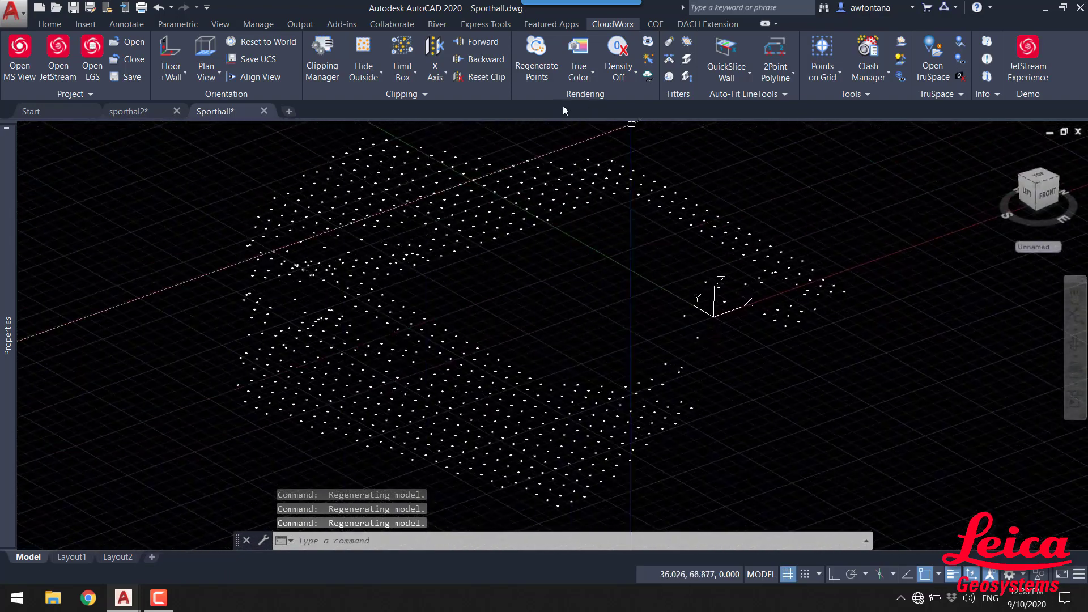
- Show the point cloud again and disable the new_fence_poly clipping in the Clipping Manager
click(320, 63)
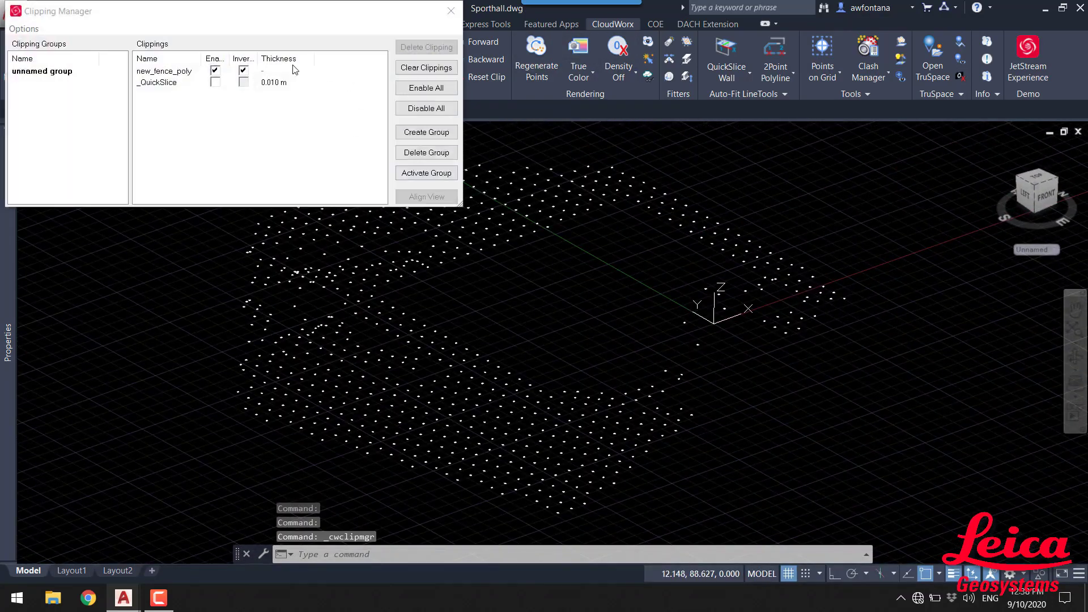
click(451, 11)
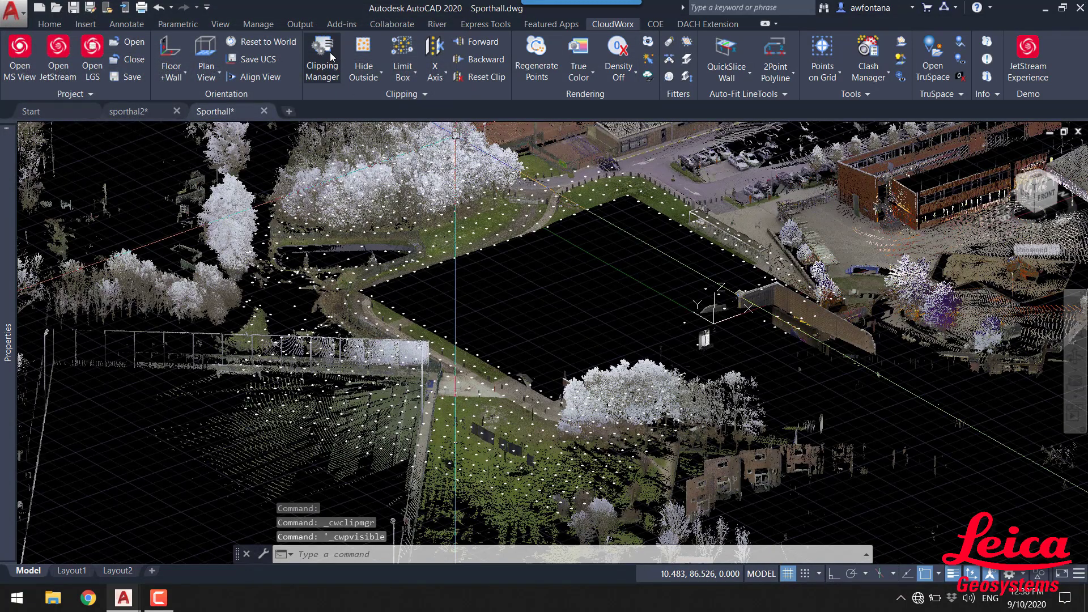
click(323, 61)
click(215, 71)
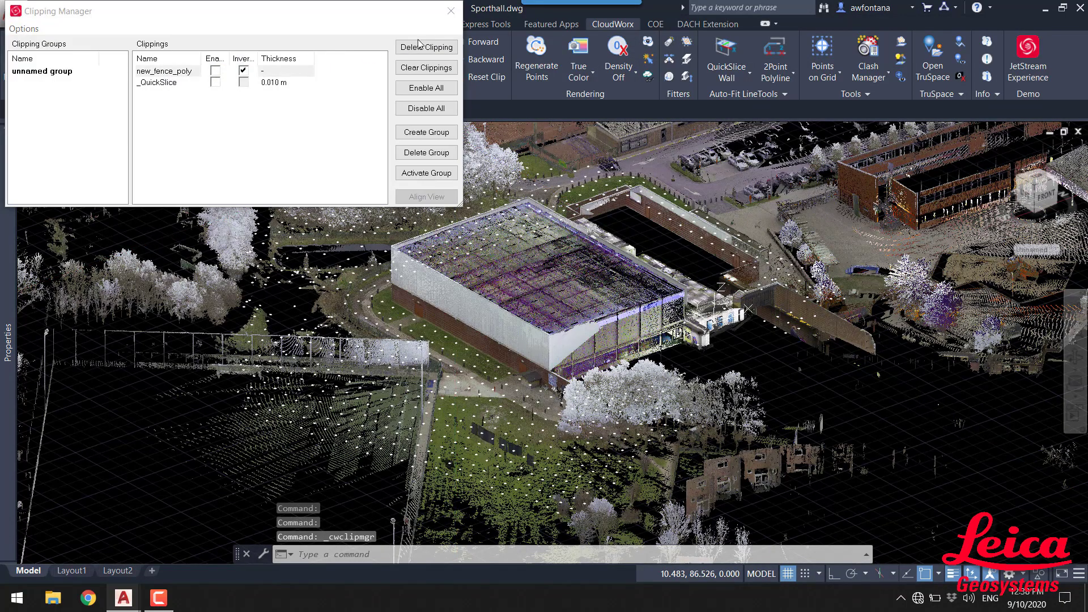
click(451, 10)
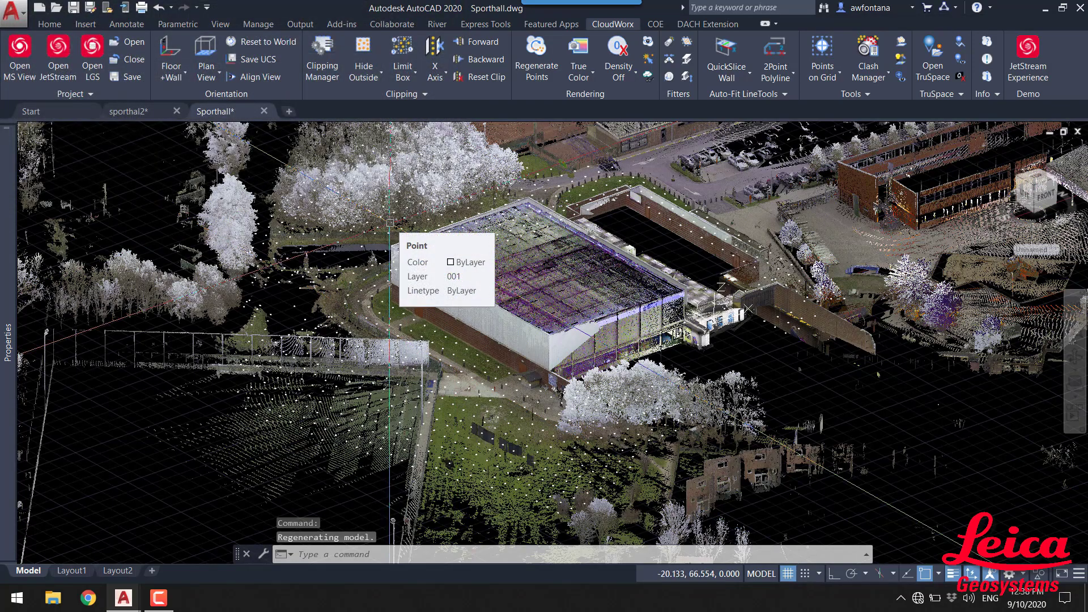